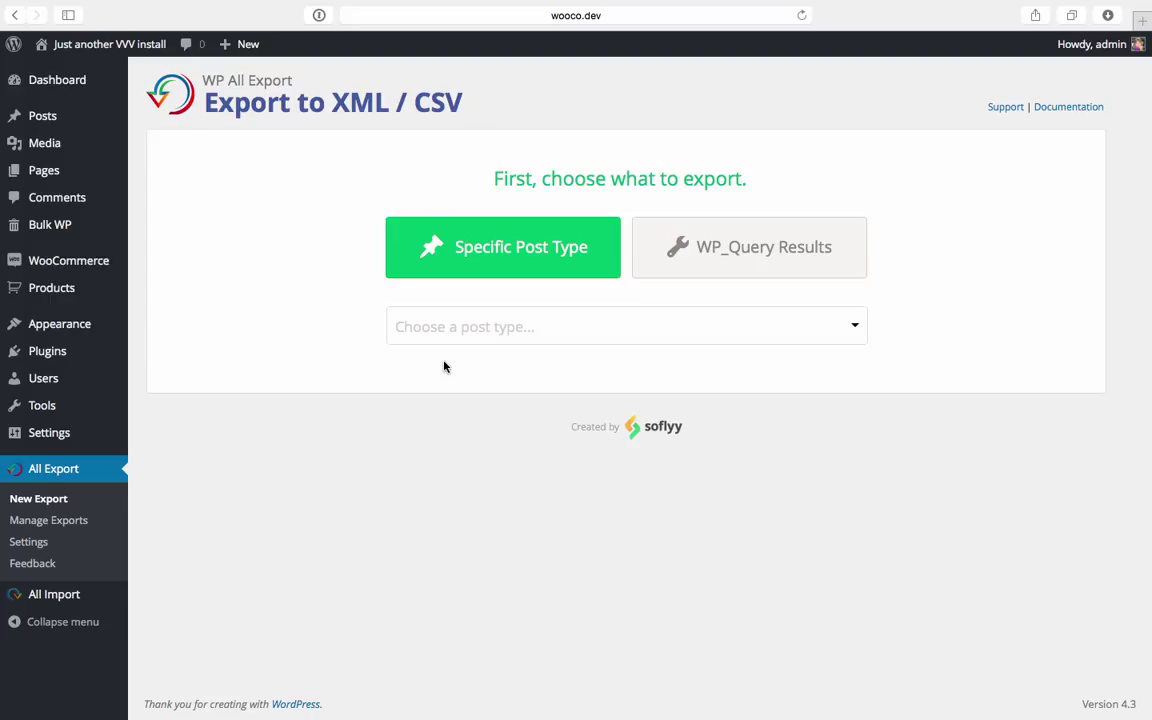
Set the export type to WooCommerce Products and expand the filtering options.
click(467, 337)
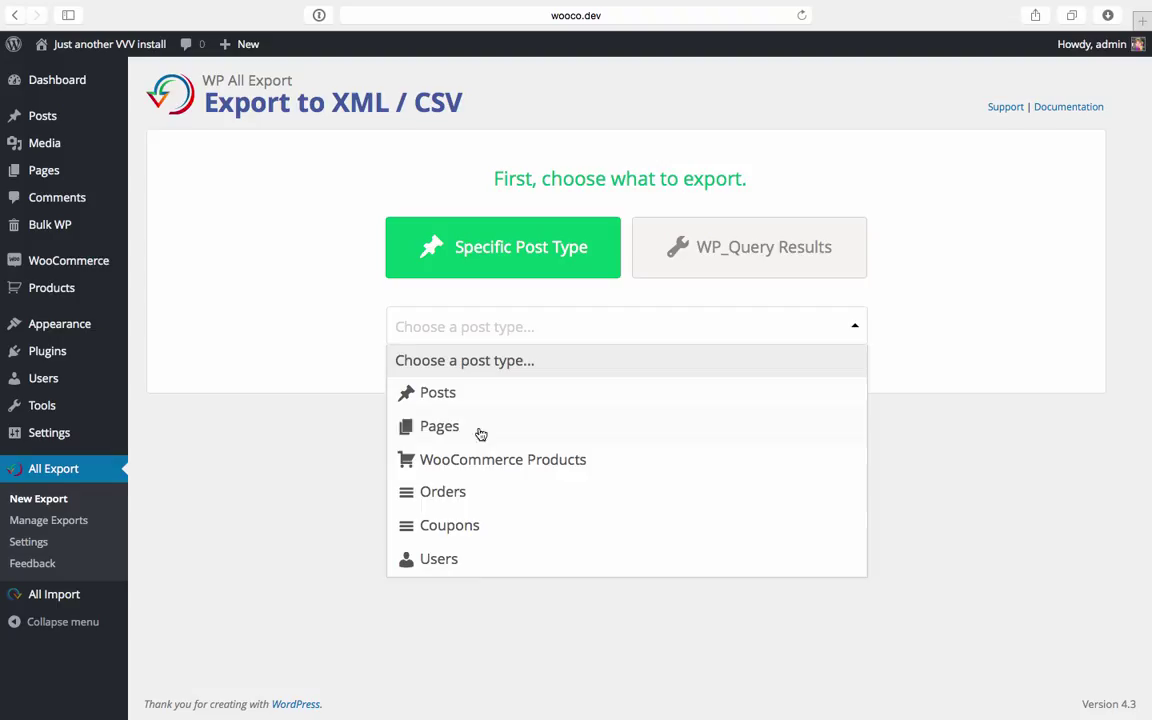
click(486, 470)
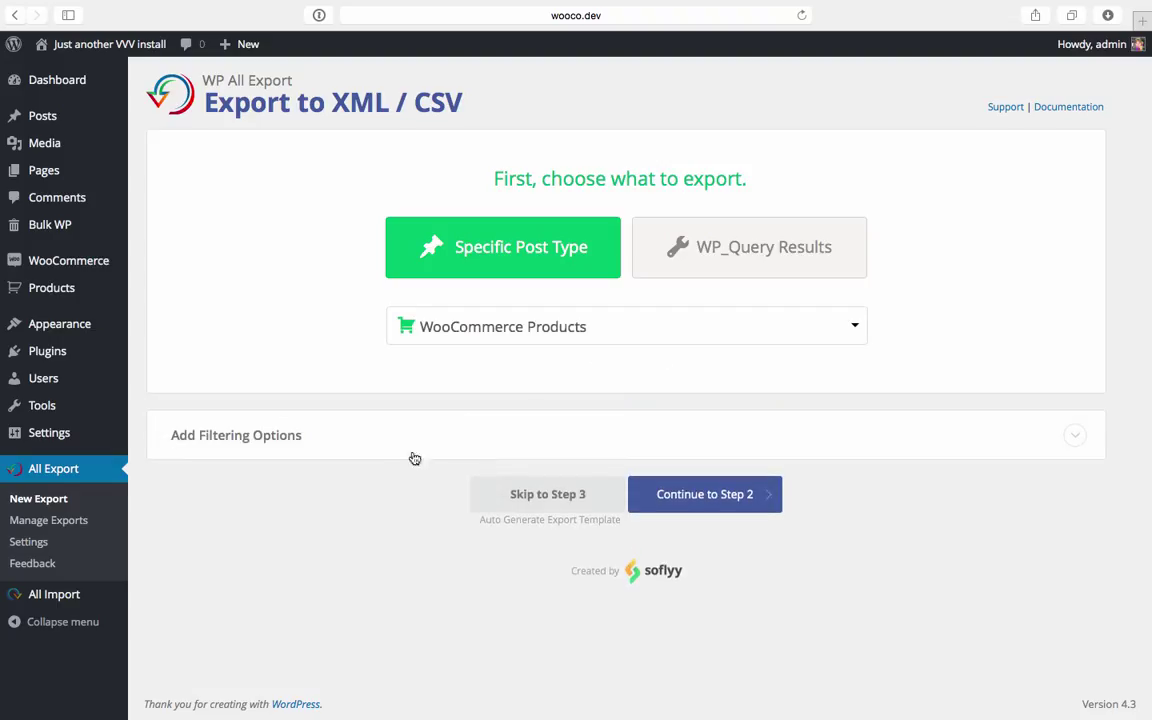
click(376, 442)
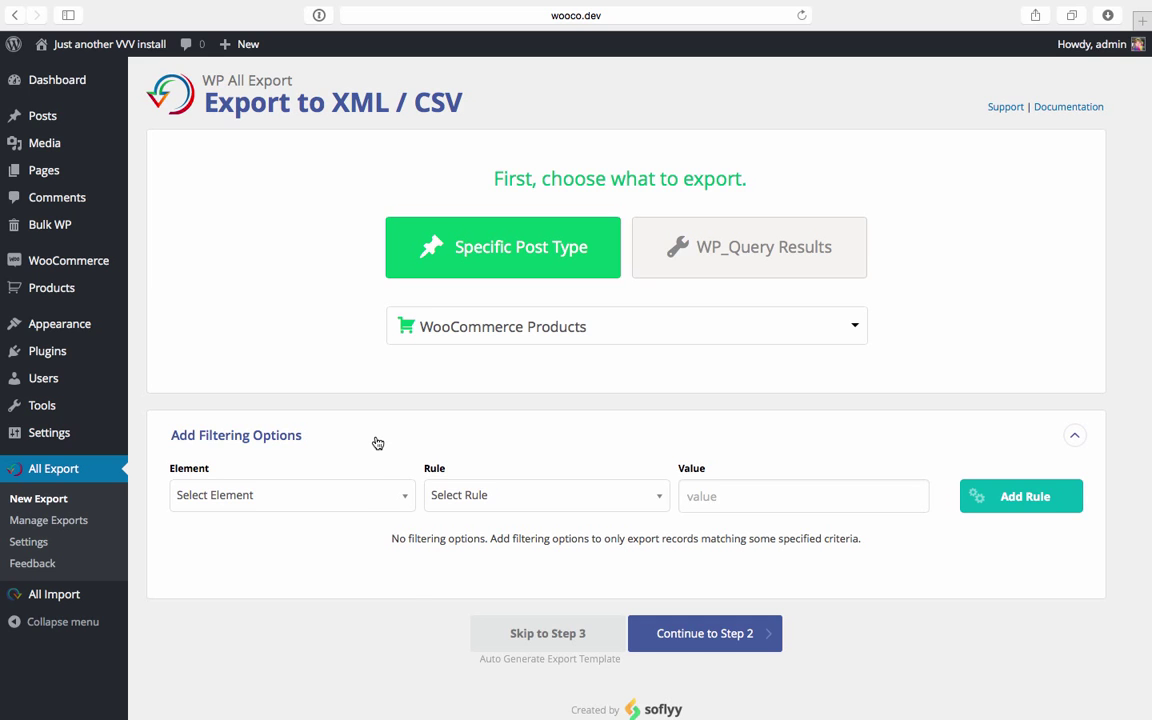
Scroll through the product fields in the filter Element list.
click(375, 496)
scroll(350, 573, down, 3)
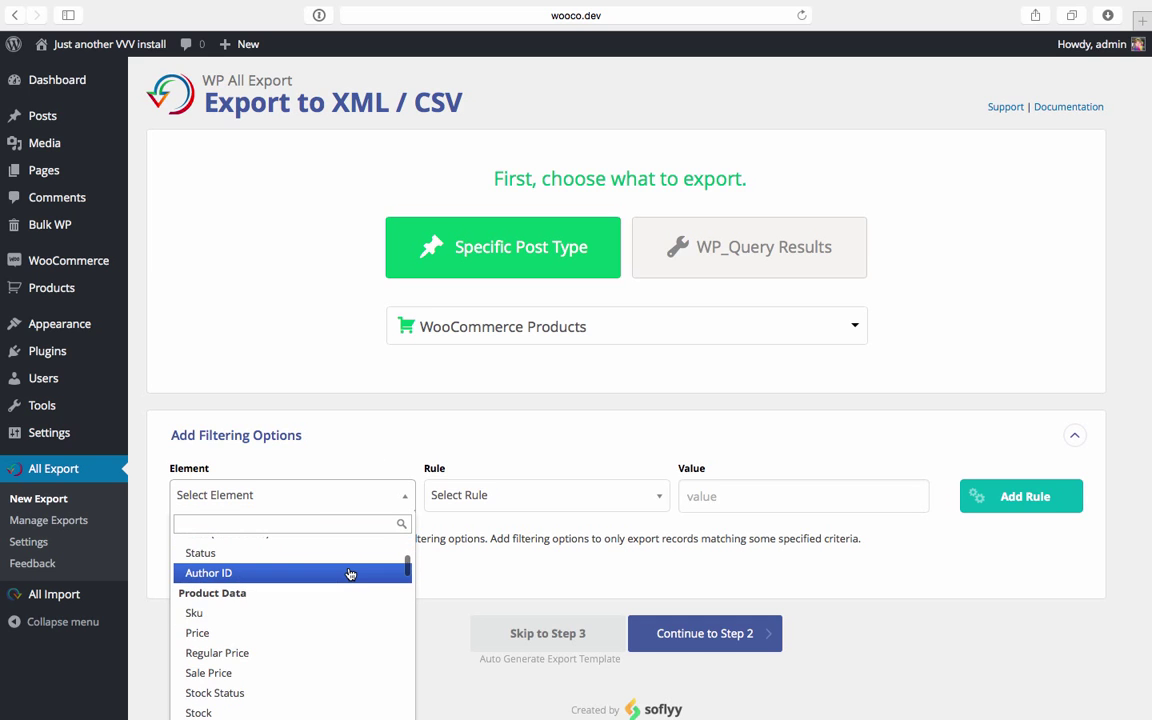
scroll(350, 573, down, 1)
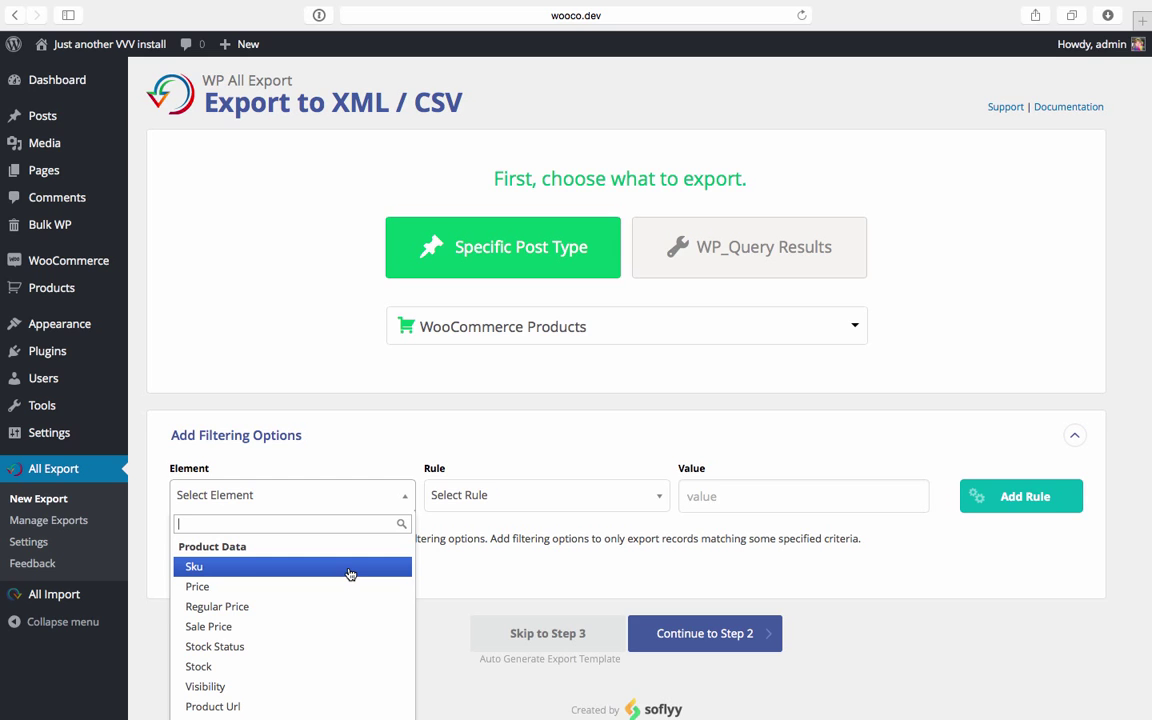
scroll(350, 573, down, 6)
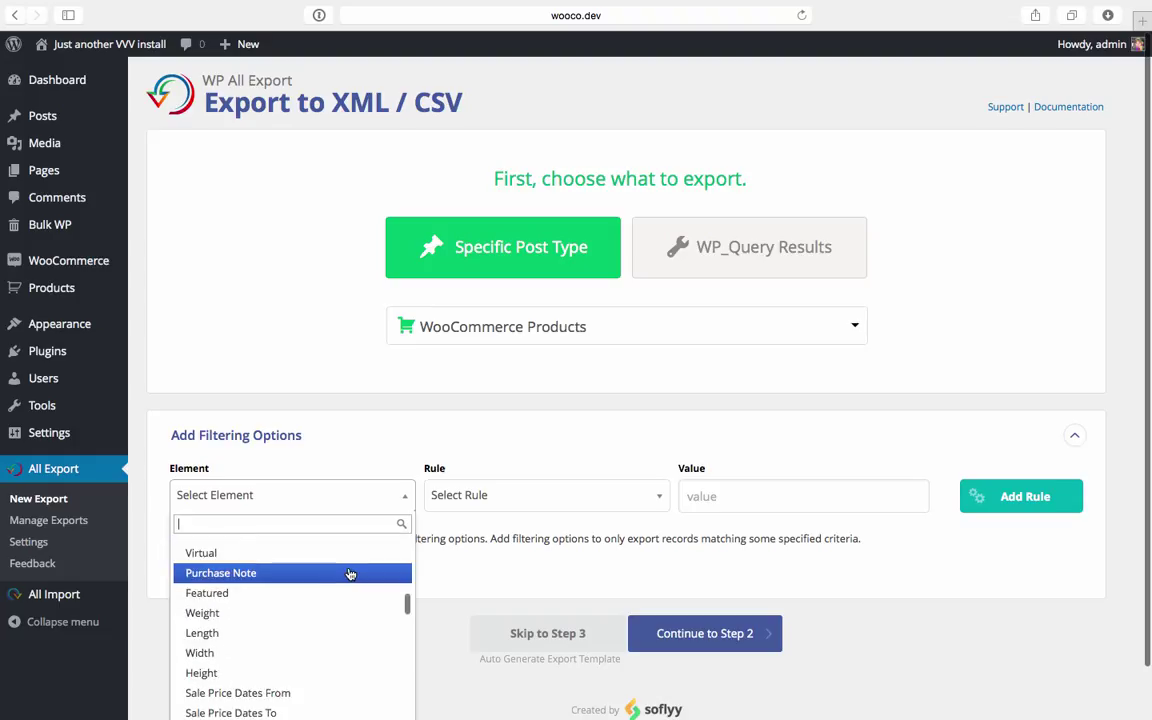
scroll(350, 573, down, 3)
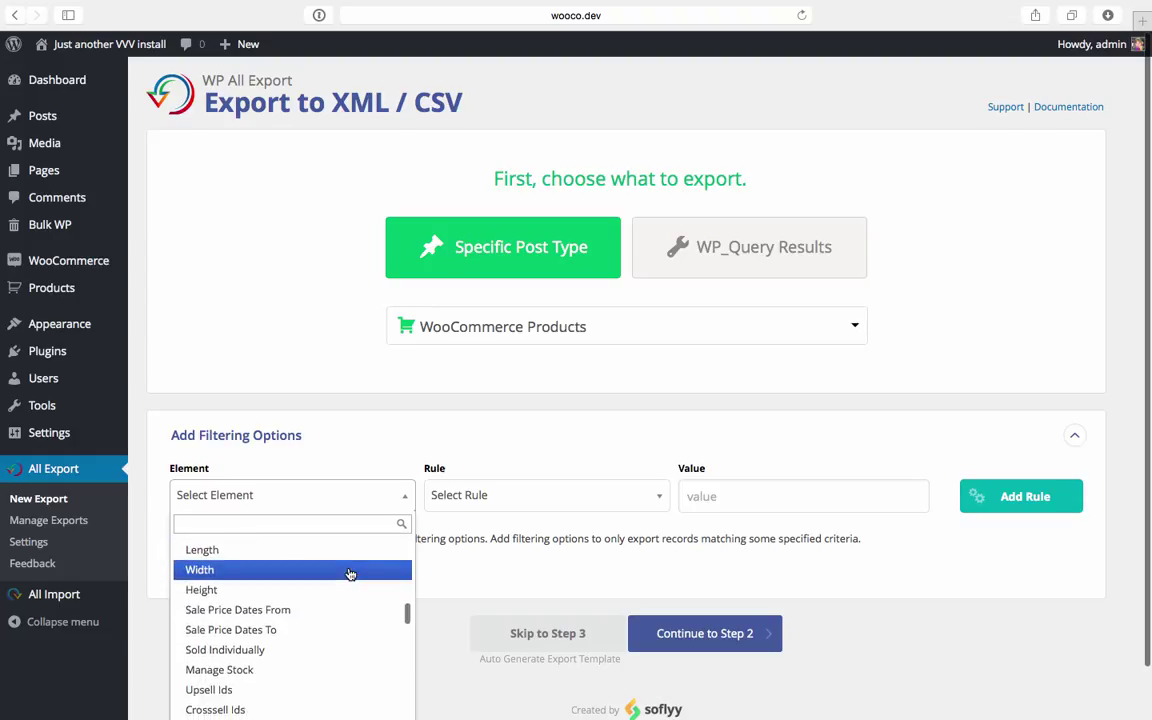
scroll(350, 573, down, 2)
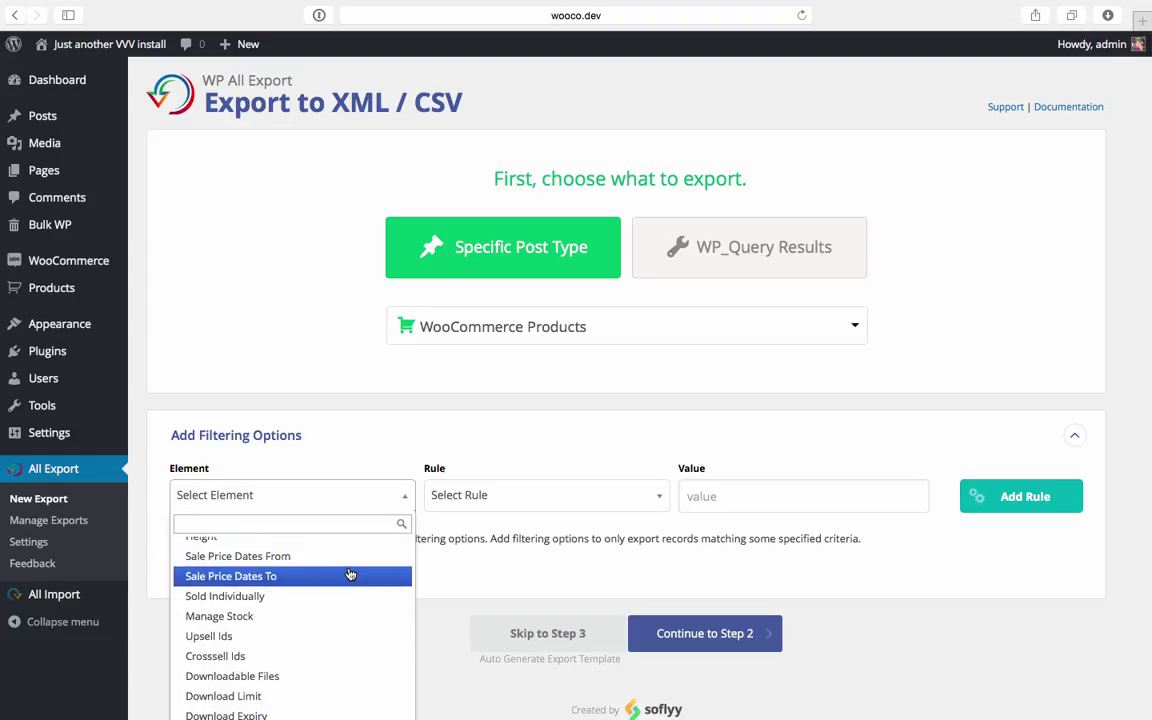
scroll(329, 576, up, 1)
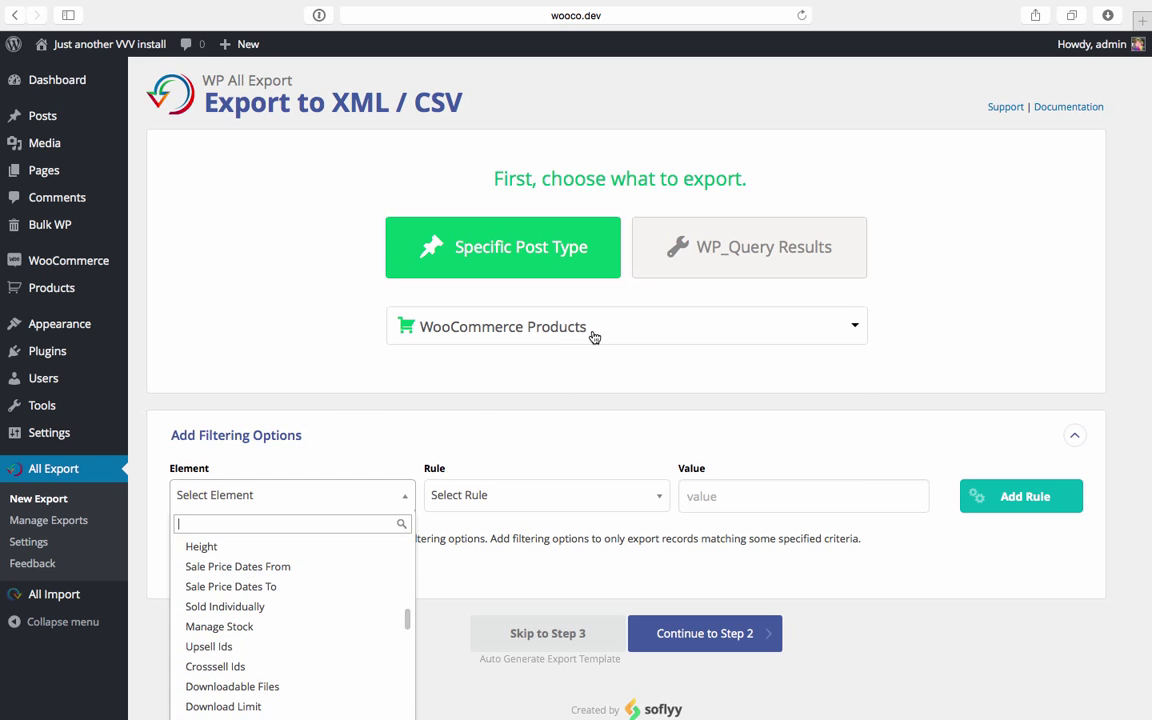
click(594, 337)
Check the filter fields for Posts, then switch the export back to WooCommerce Products.
click(517, 391)
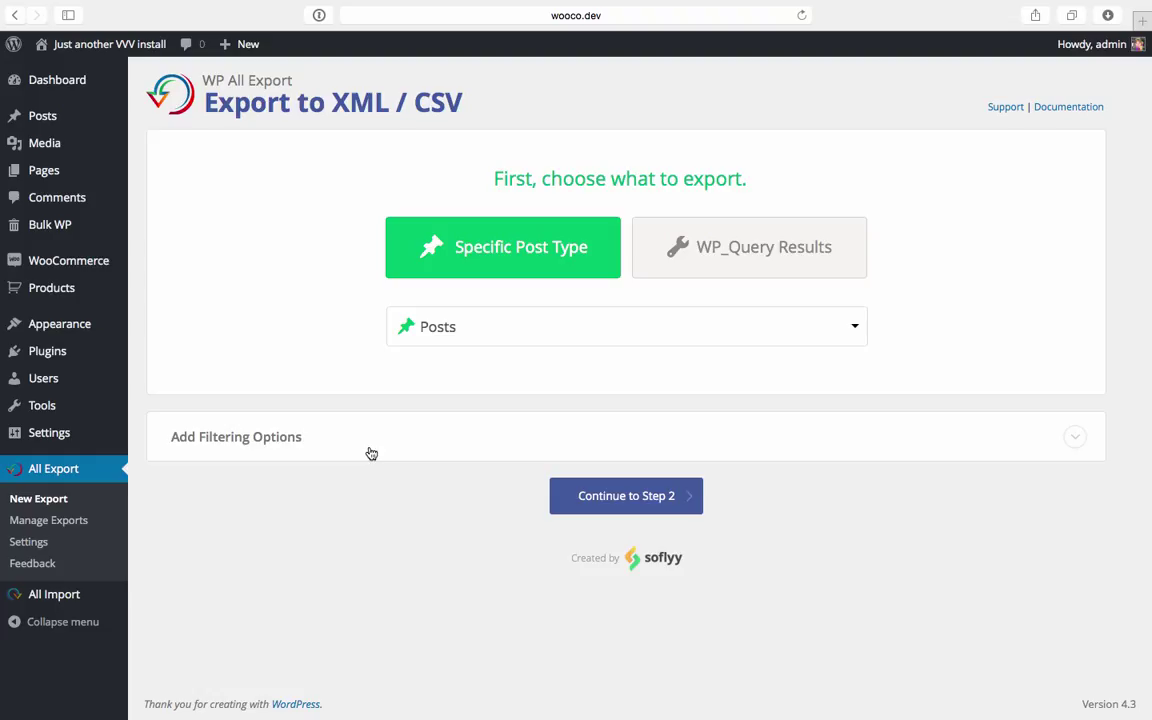
click(363, 453)
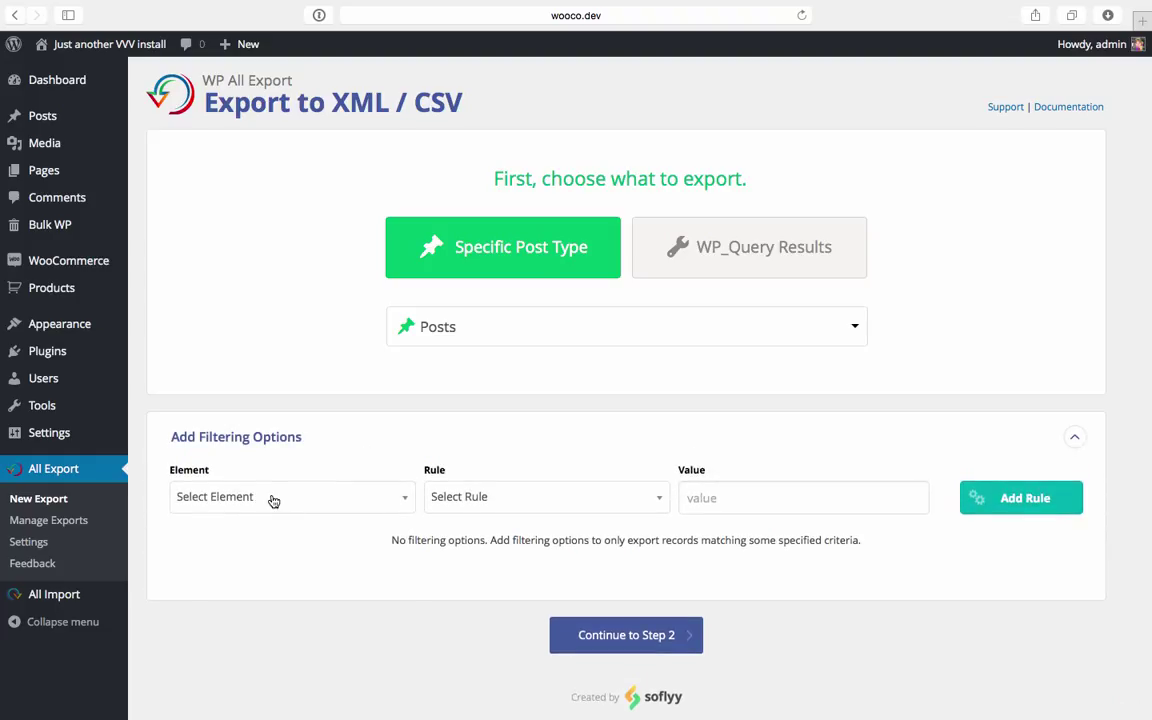
click(273, 501)
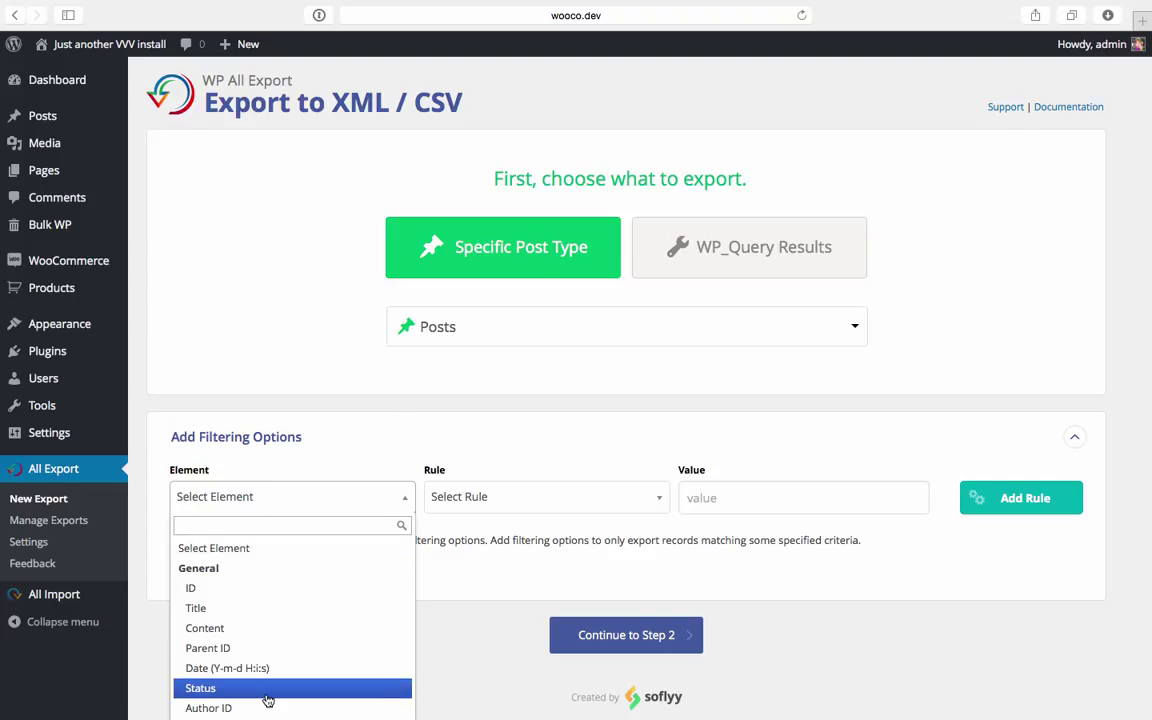
click(485, 327)
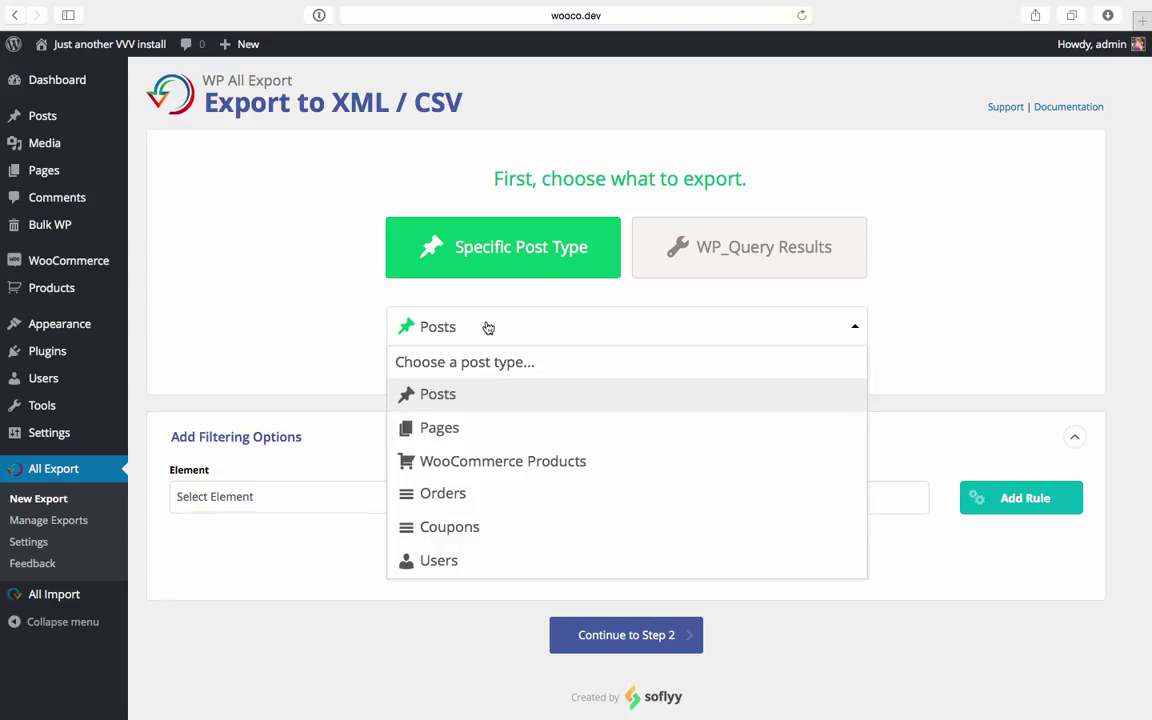
click(469, 461)
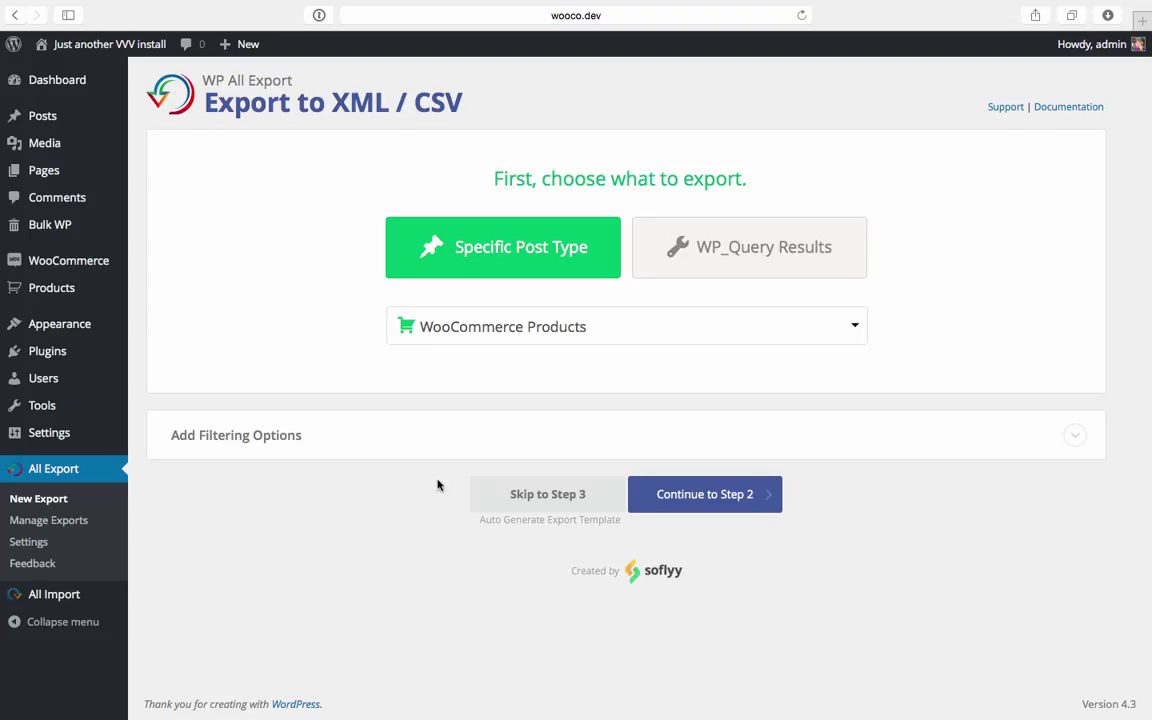
Add a filter rule Date greater than '1 week ago', leaving 44 products.
click(423, 452)
click(302, 497)
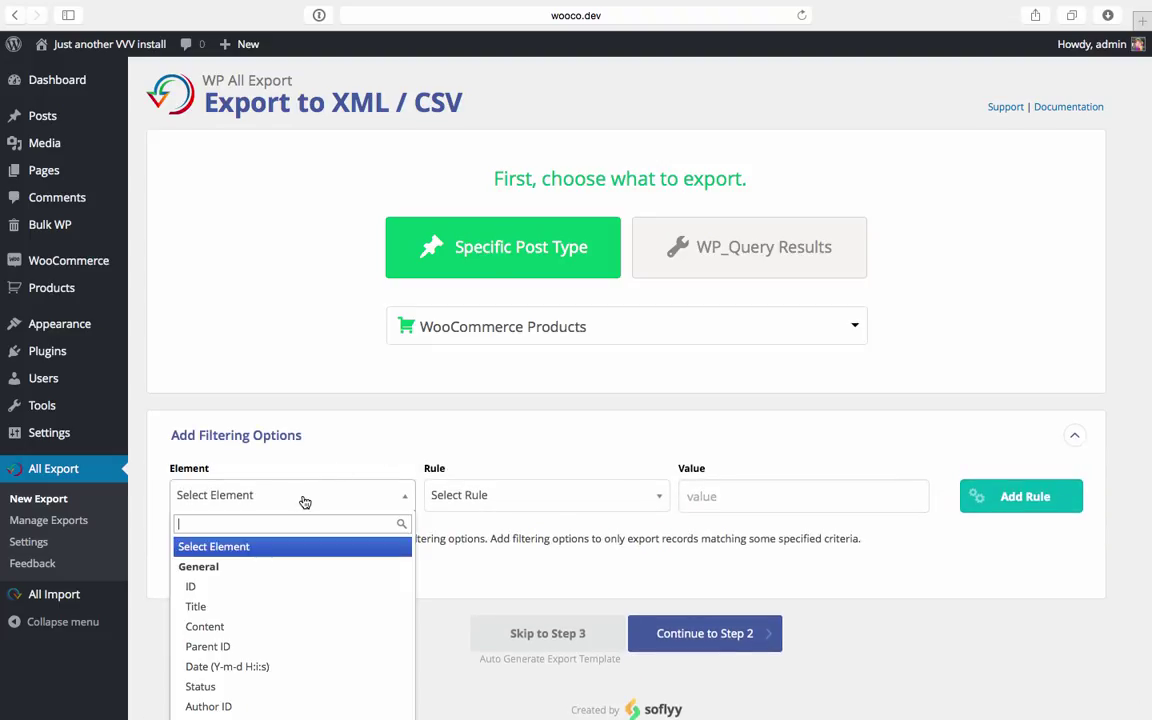
click(224, 665)
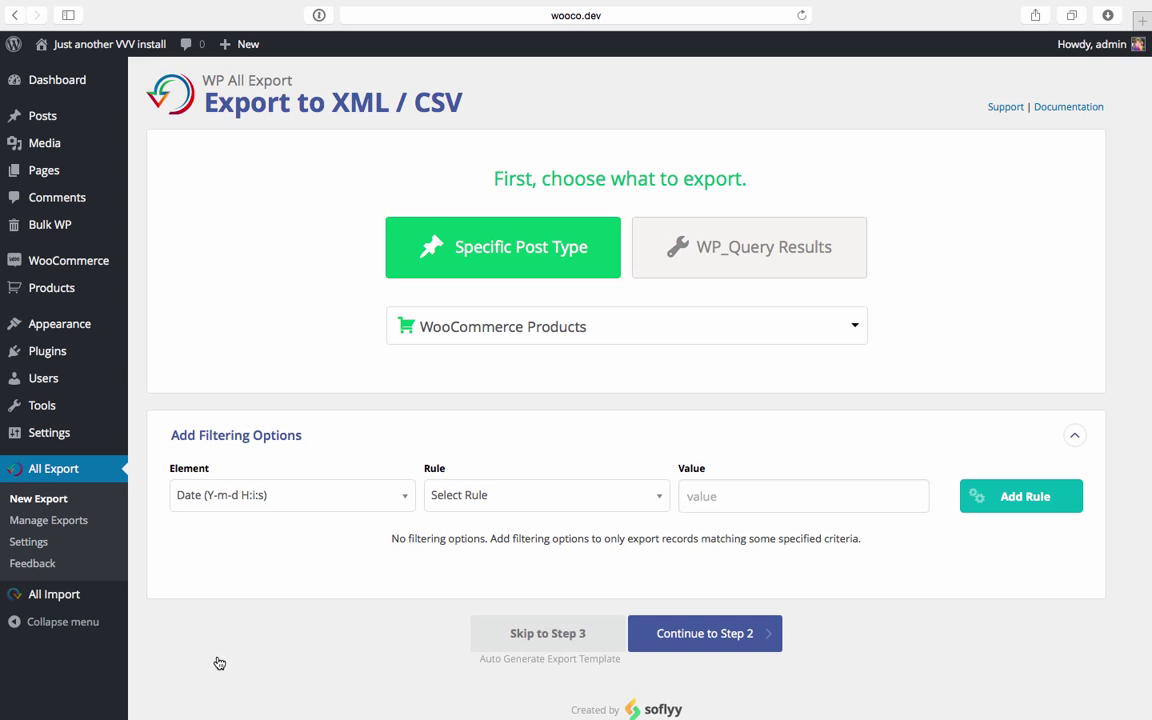
click(530, 508)
scroll(525, 615, down, 1)
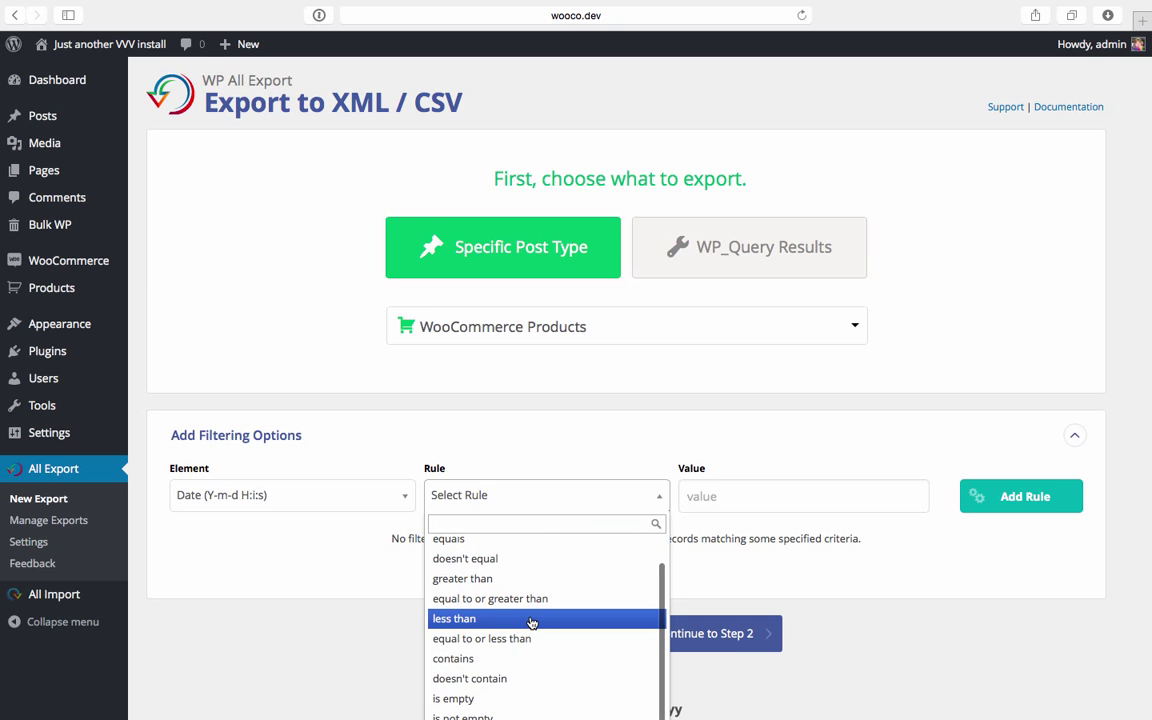
scroll(531, 615, up, 2)
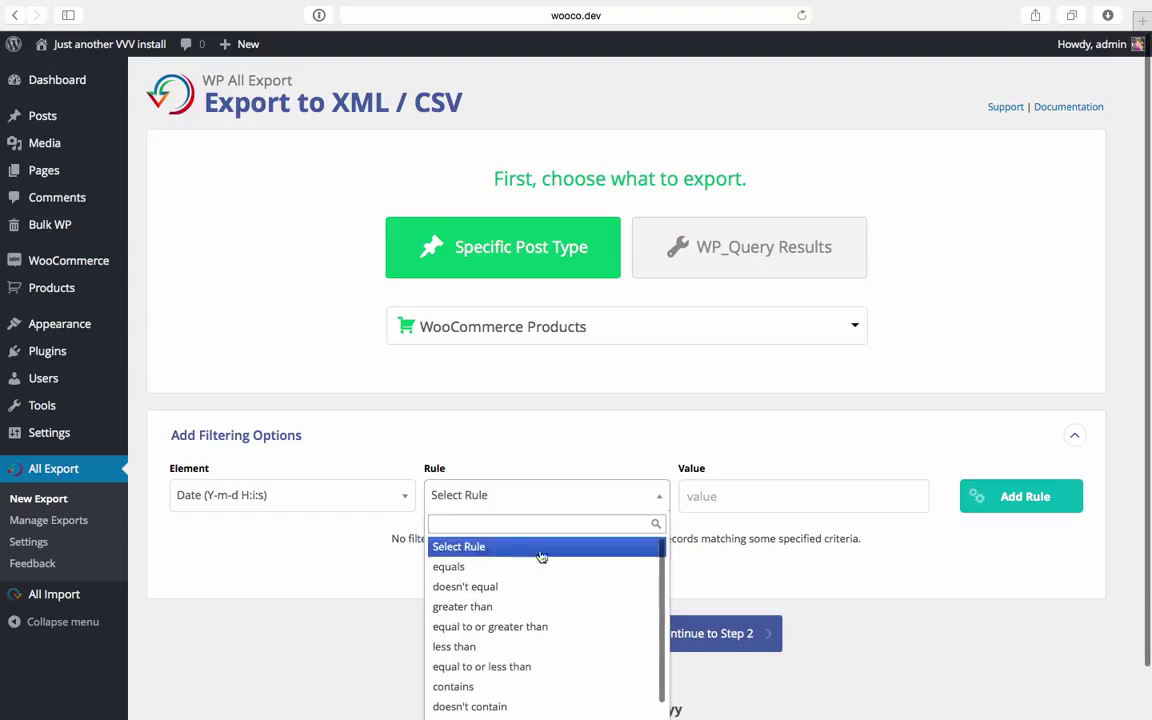
click(510, 607)
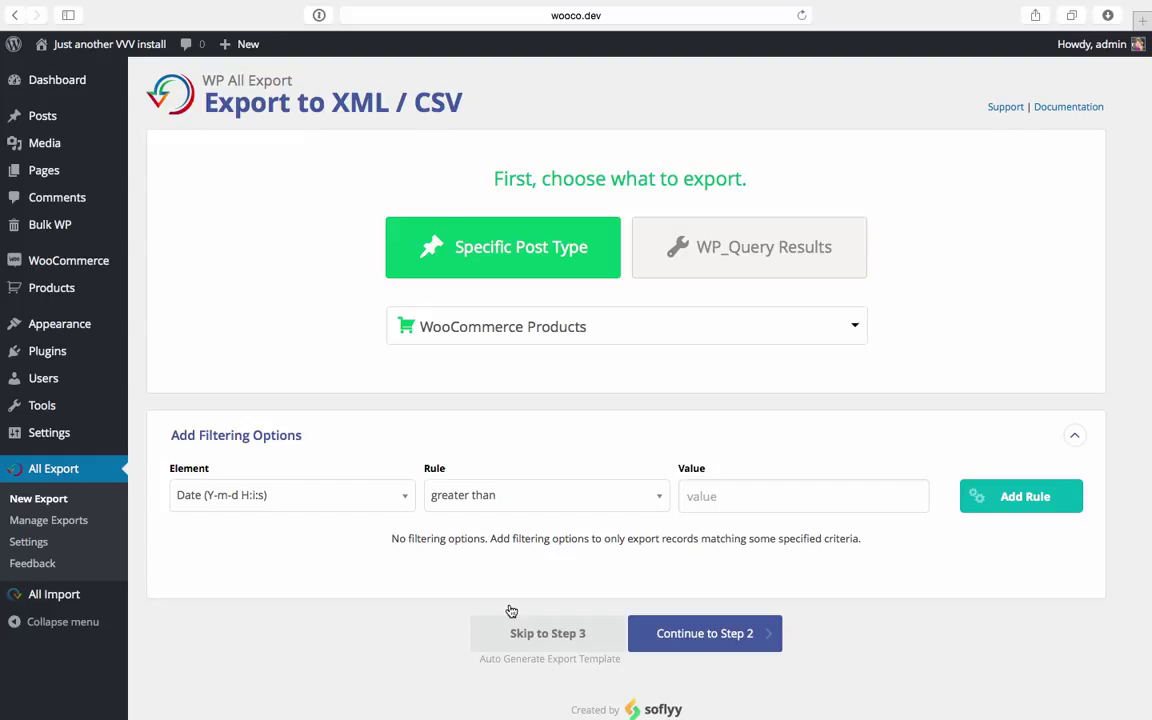
click(819, 506)
text(1 week ago)
click(1000, 487)
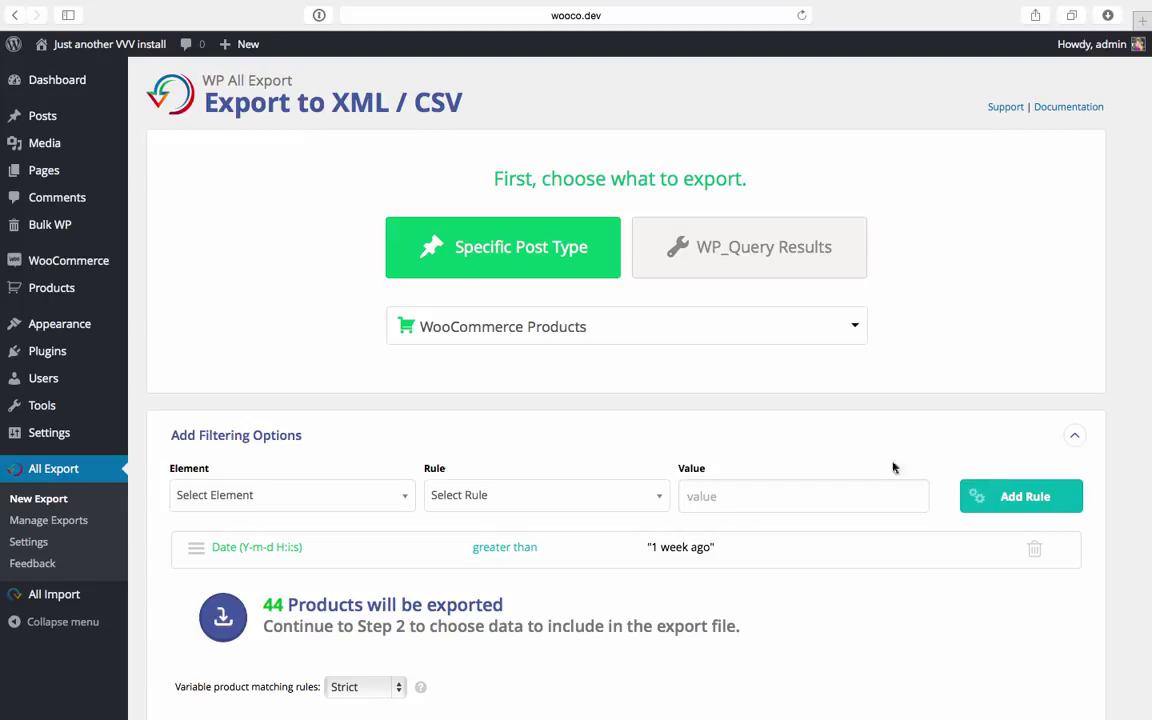
Add a filter rule Regular Price greater than 100, narrowing the export to 13 products.
click(398, 500)
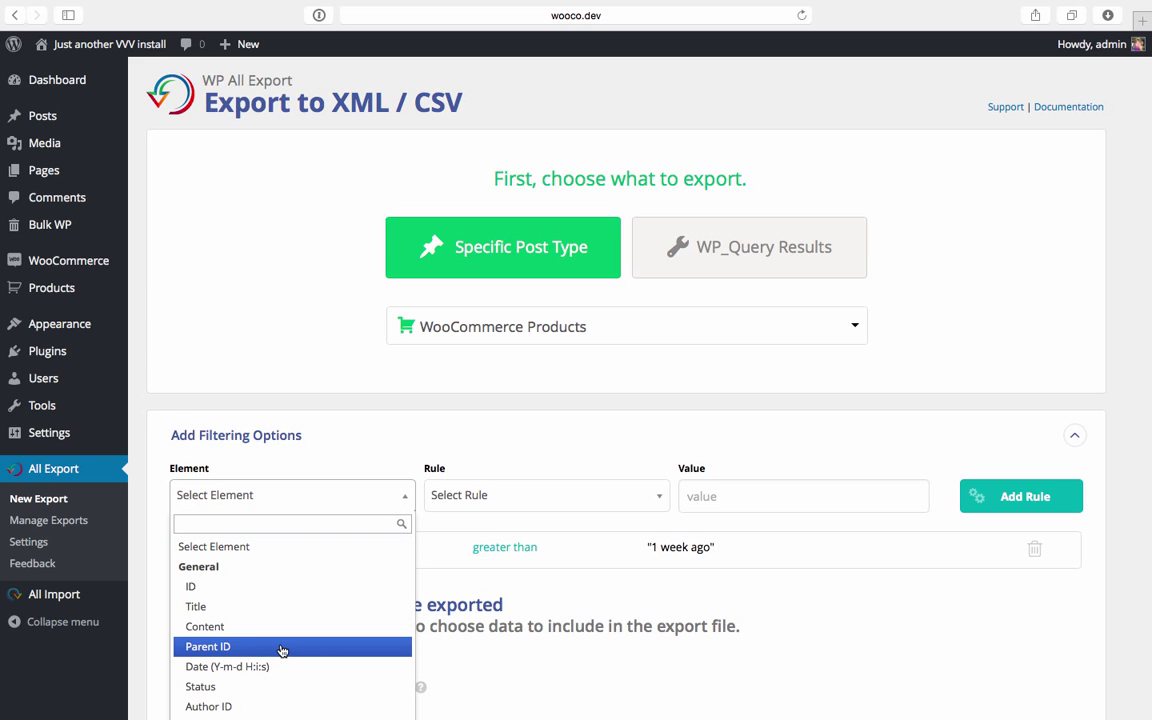
text(re)
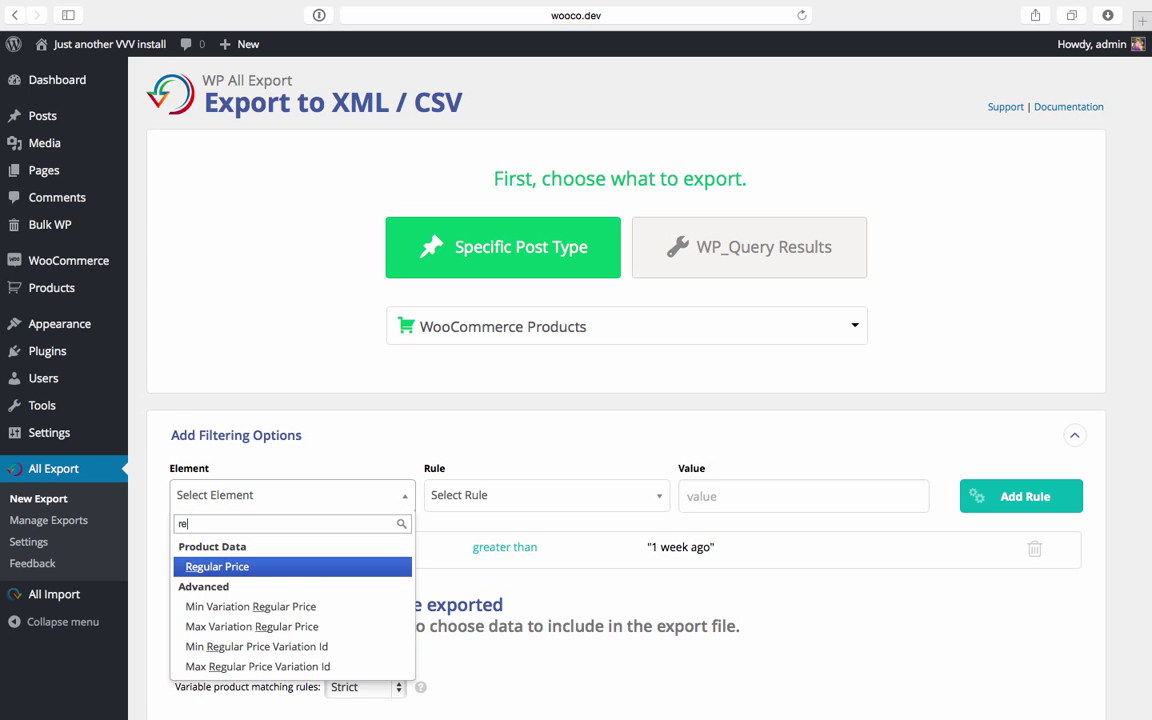
key(Return)
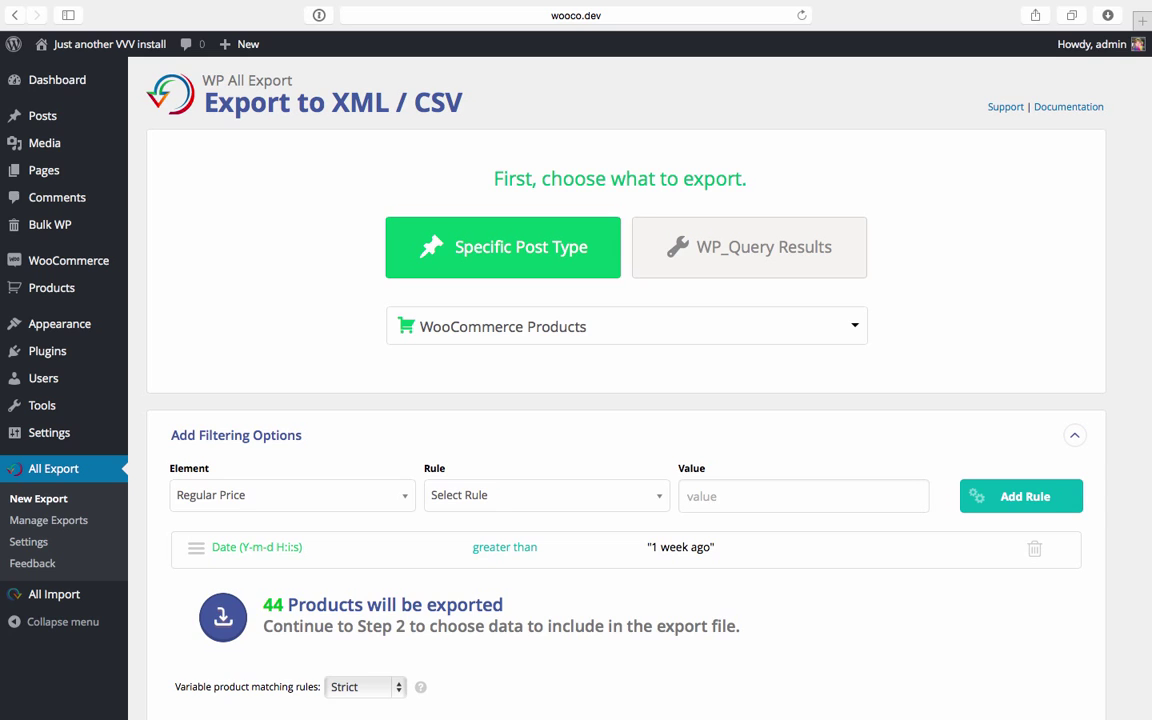
click(516, 501)
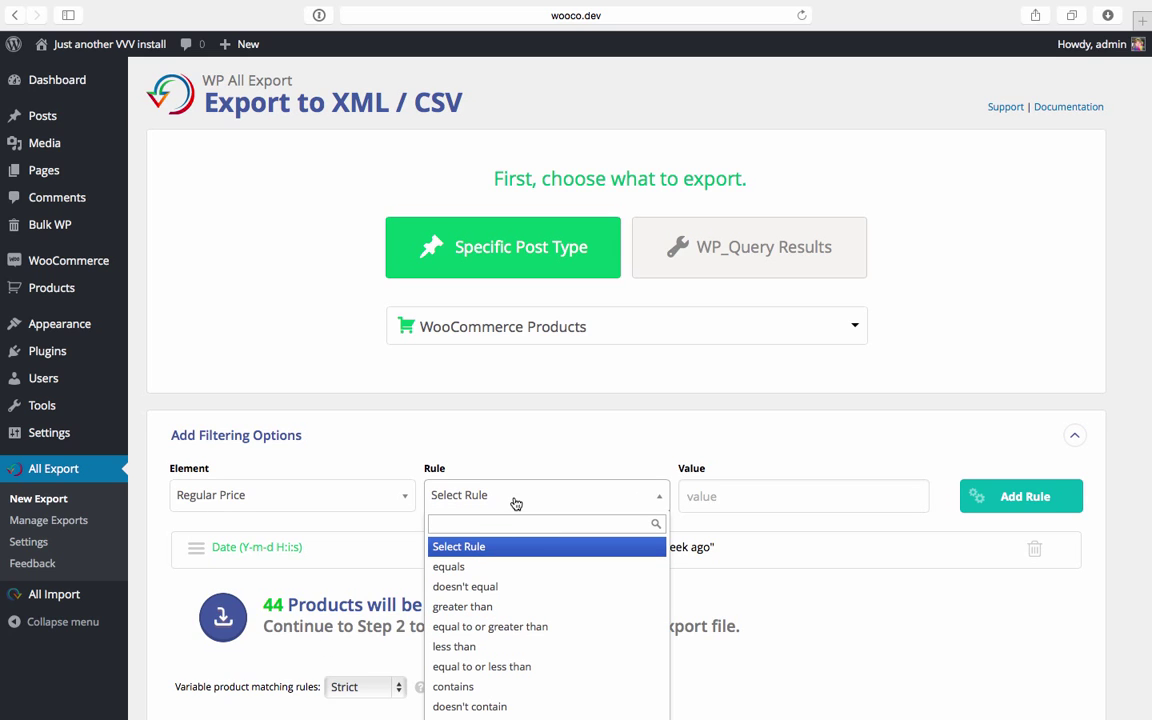
click(489, 607)
click(707, 496)
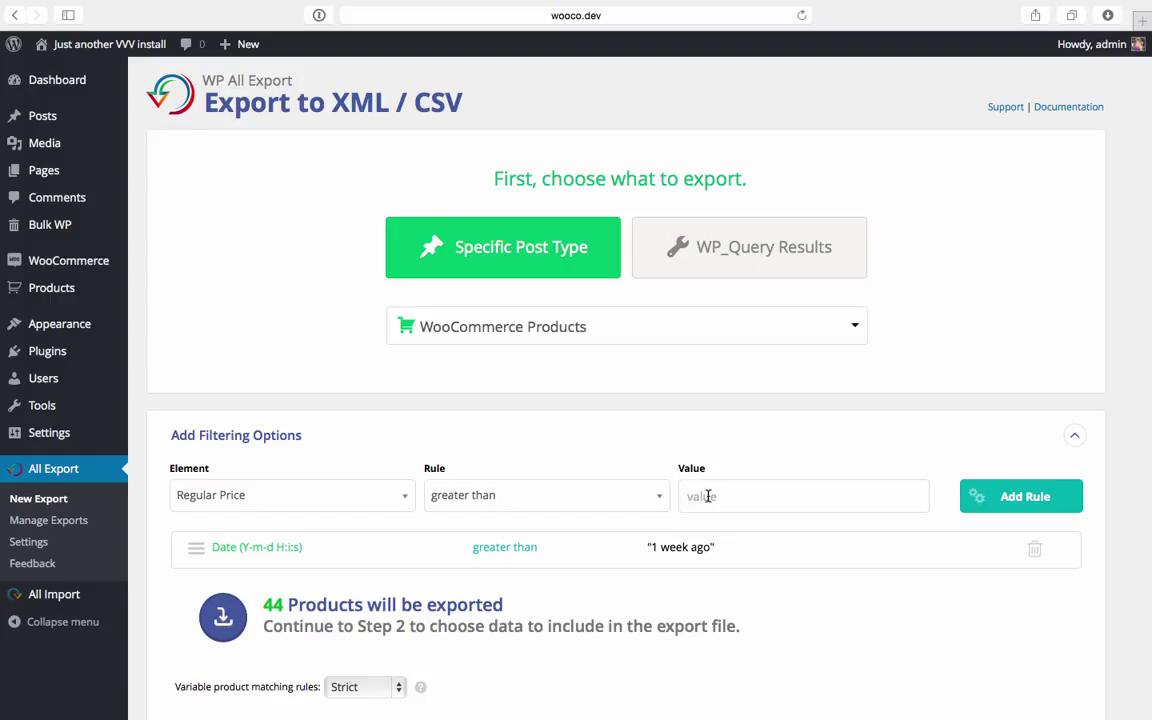
text(100)
click(1050, 500)
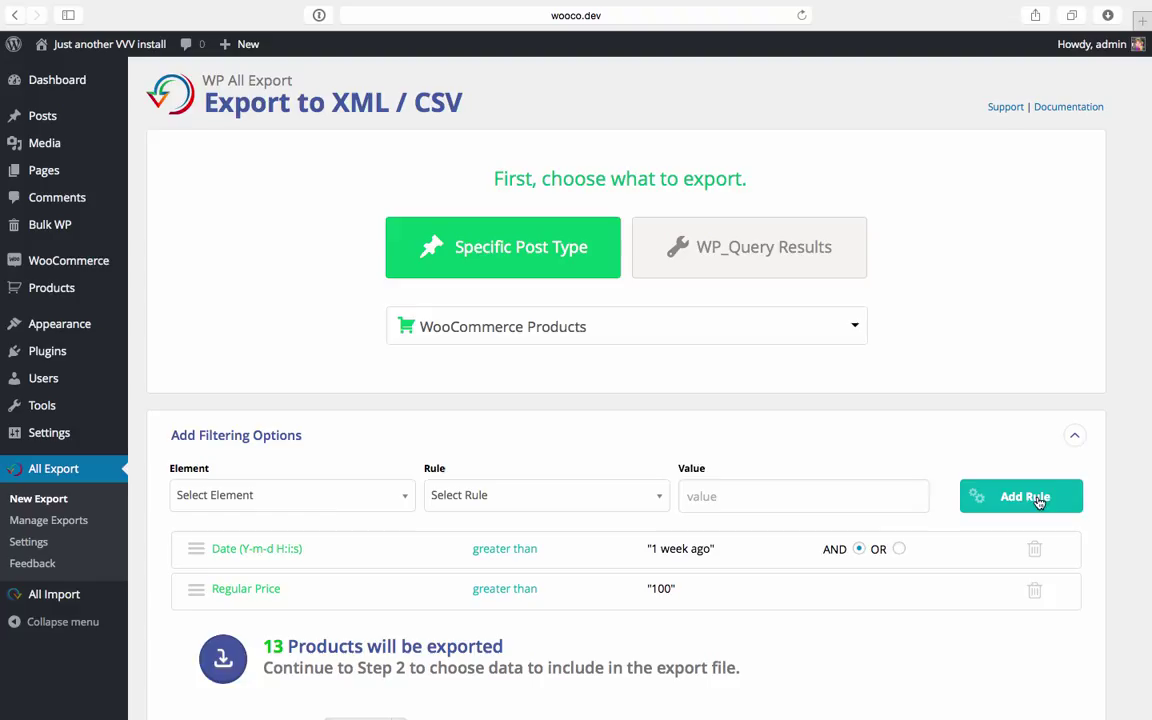
Add a filter rule Product Categories contains 'Electronics', leaving 4 products.
click(326, 500)
text(cat)
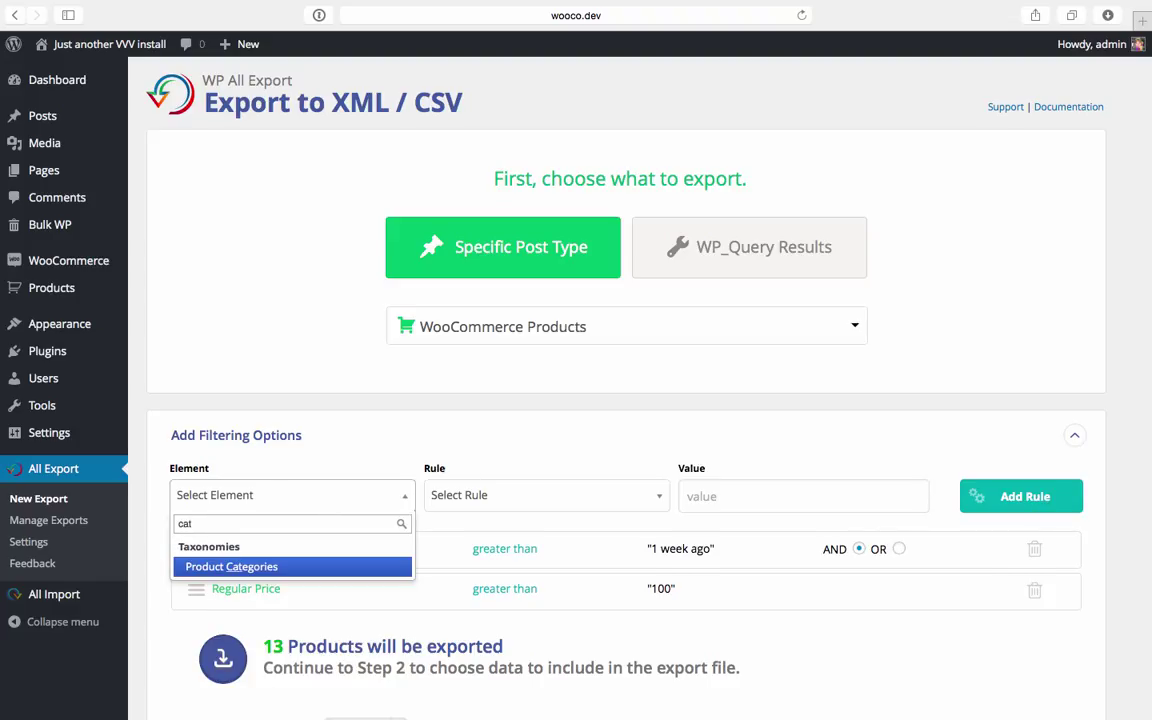
key(Return)
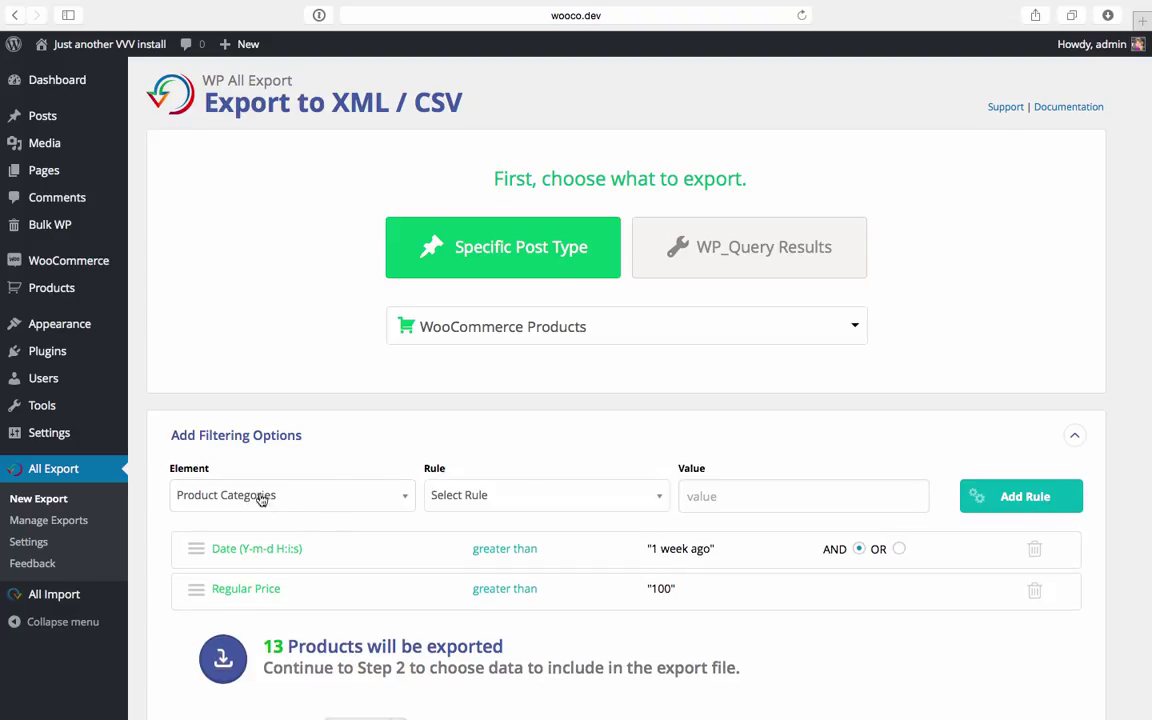
click(483, 496)
click(471, 573)
click(706, 490)
text(Electronics)
click(1001, 499)
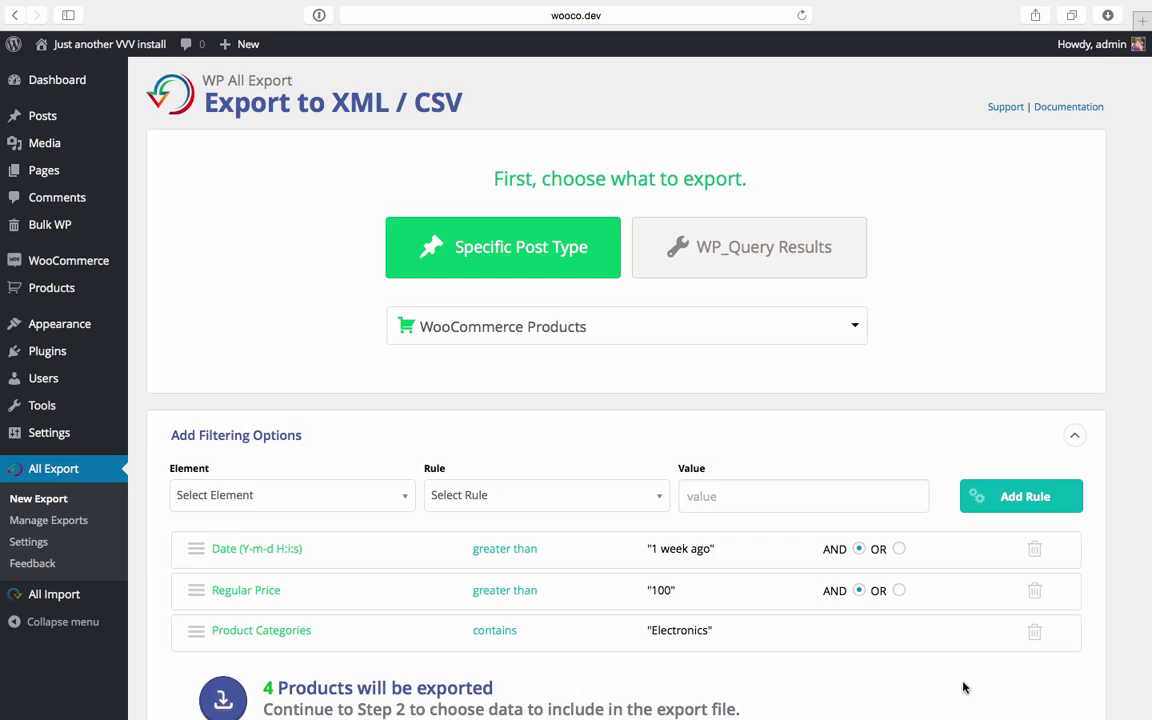
scroll(964, 687, down, 3)
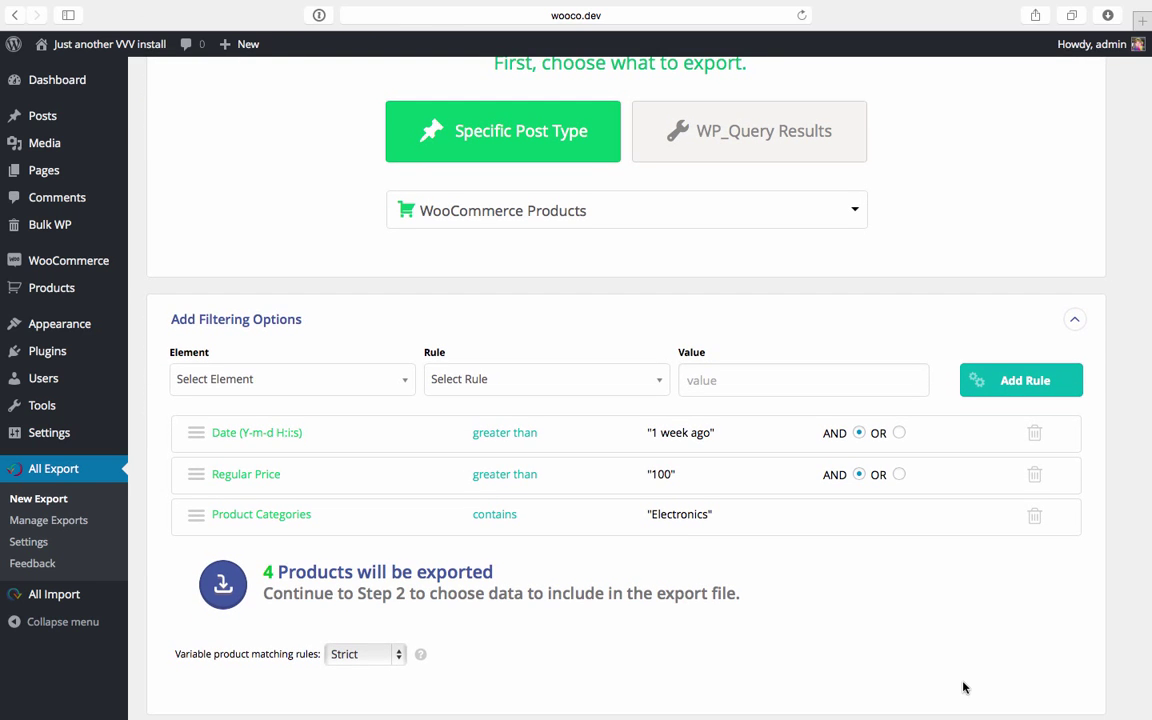
scroll(964, 687, down, 3)
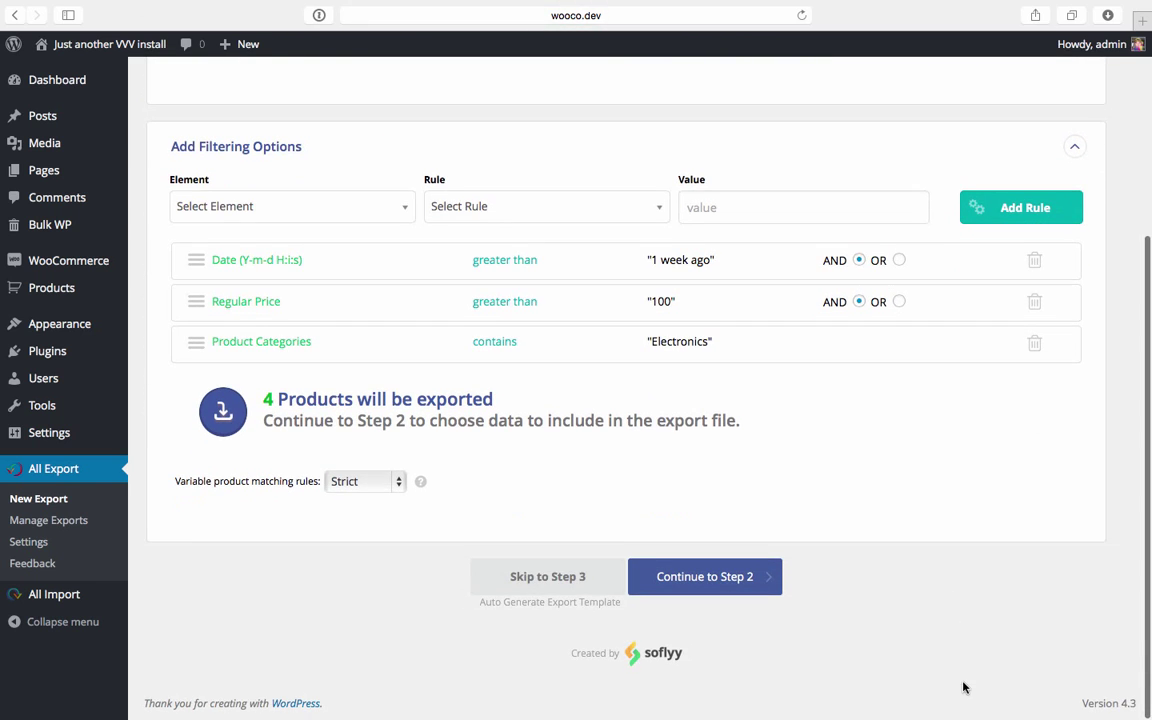
Go to Step 2 and remove the Content and Product Type columns.
click(762, 592)
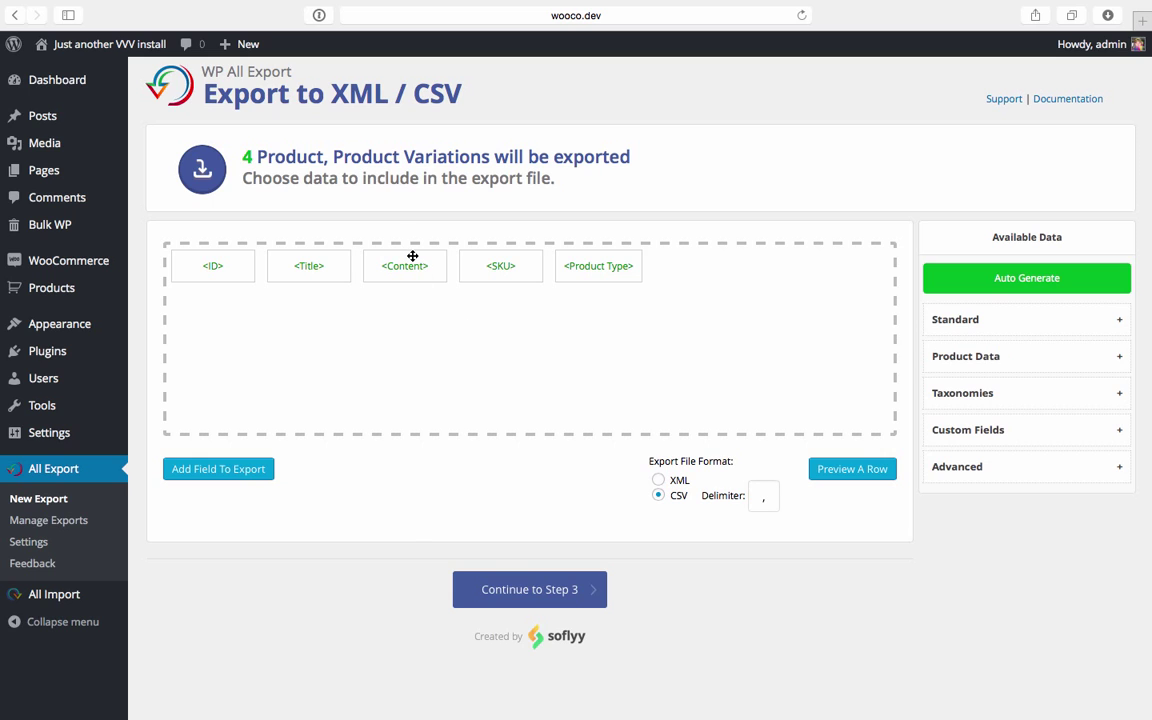
drag(412, 256, 417, 491)
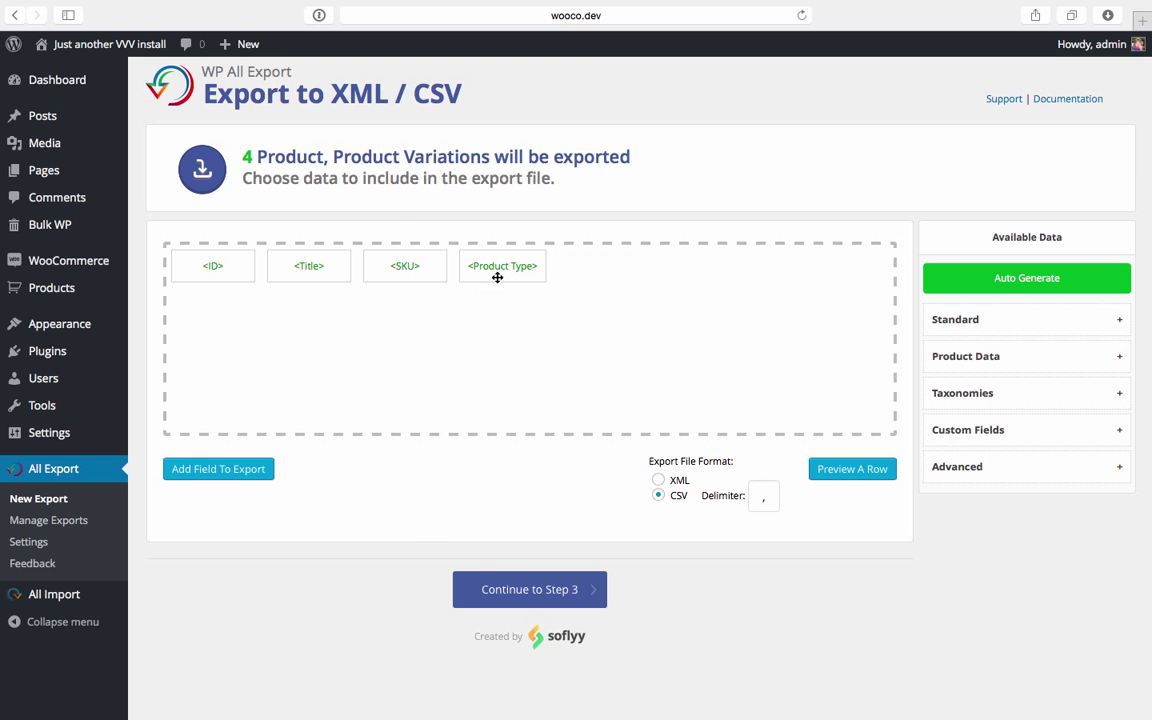
drag(504, 275, 542, 459)
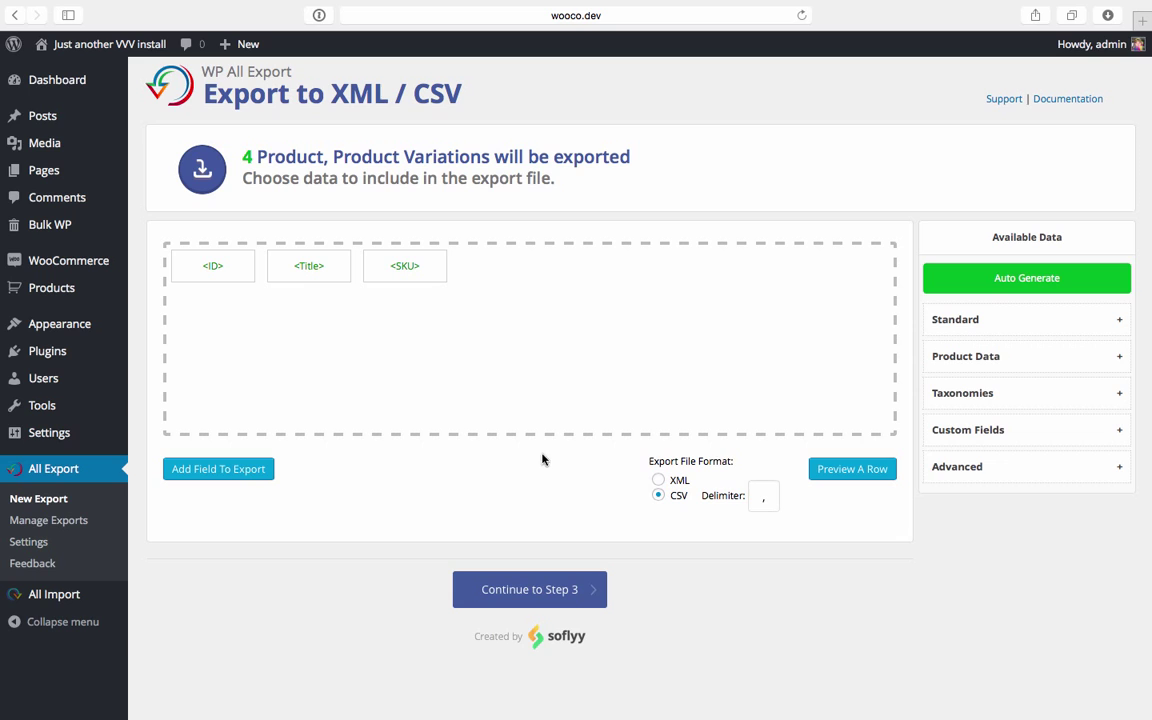
Add Product Categories, Regular Price and Date columns after SKU.
click(963, 393)
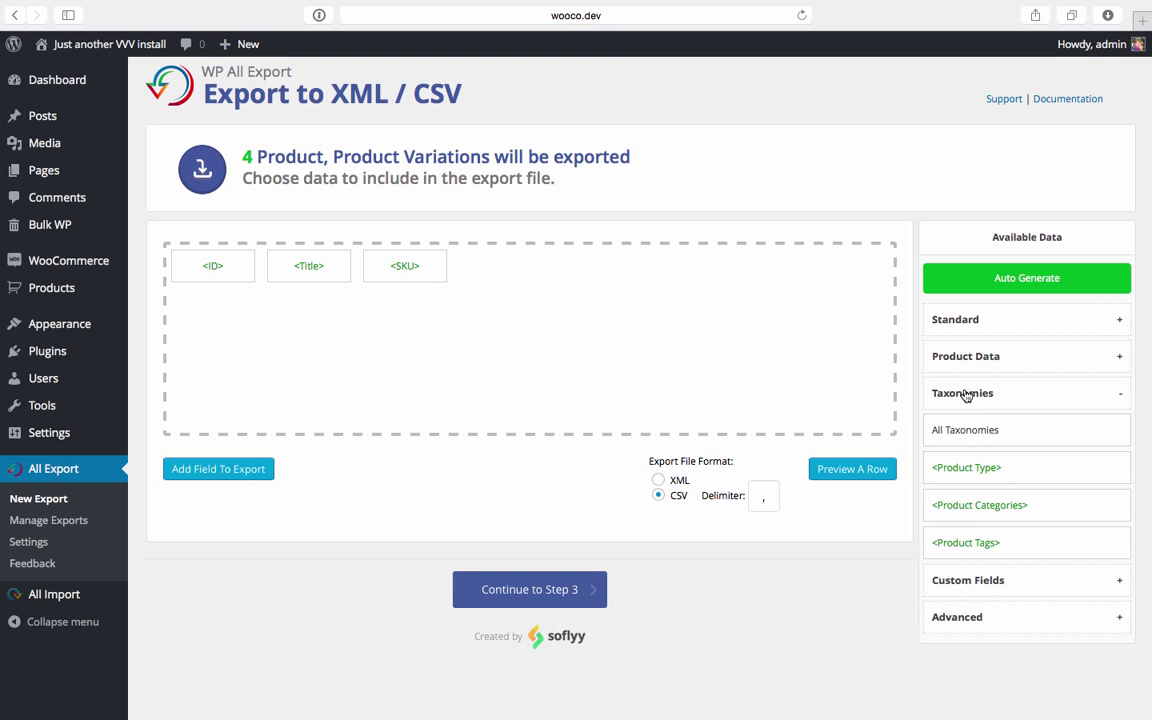
drag(969, 504, 753, 363)
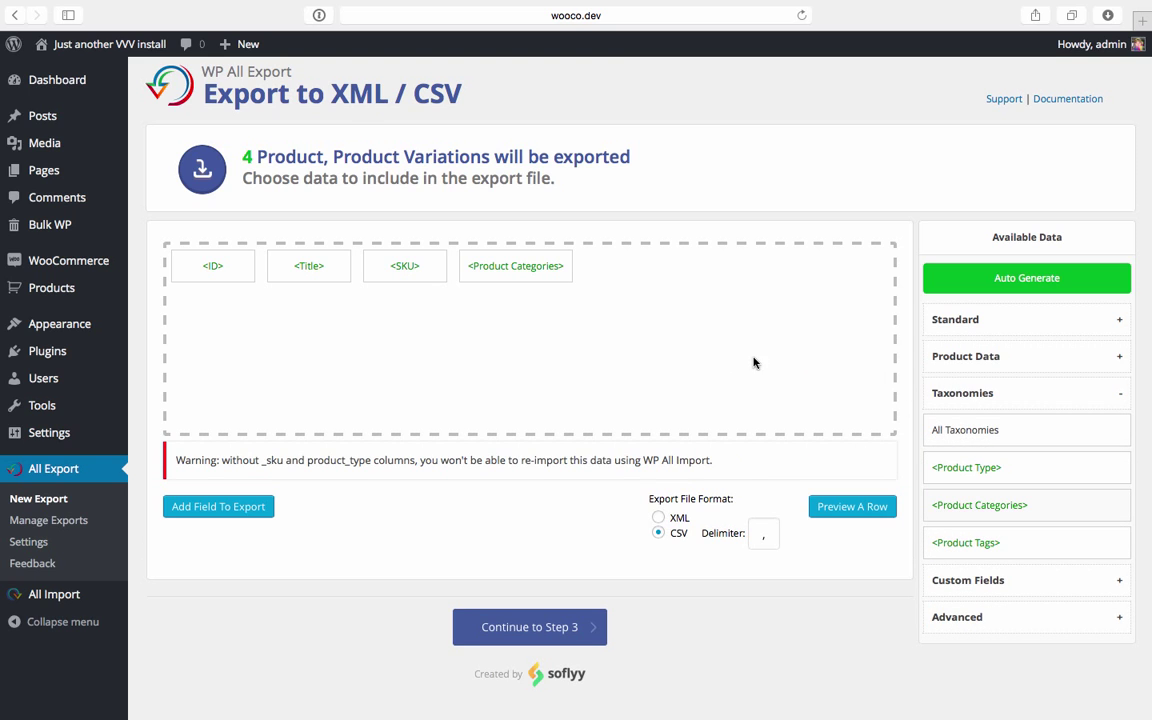
click(960, 365)
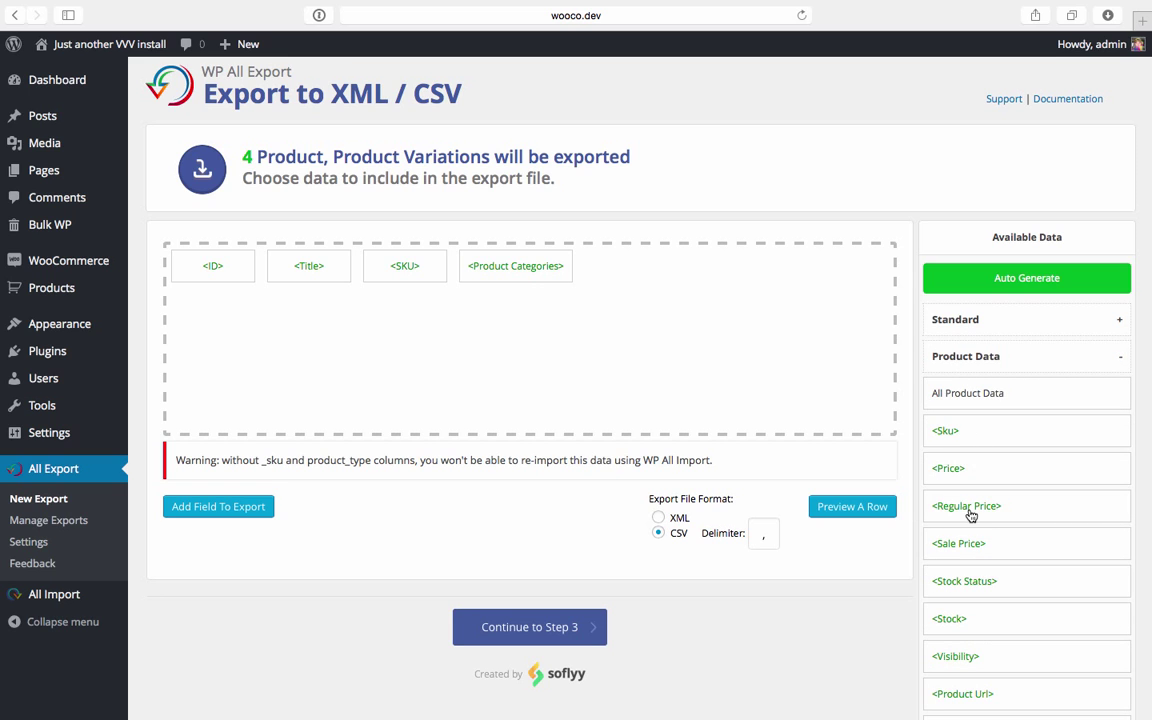
drag(975, 508, 759, 328)
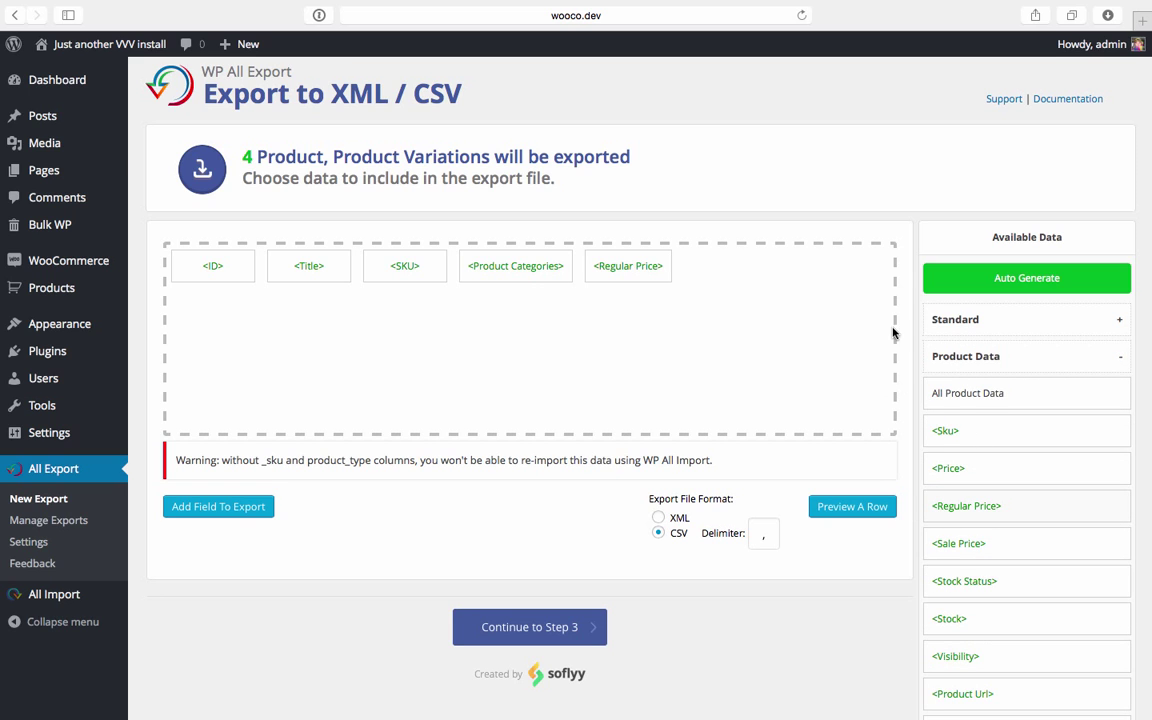
click(956, 328)
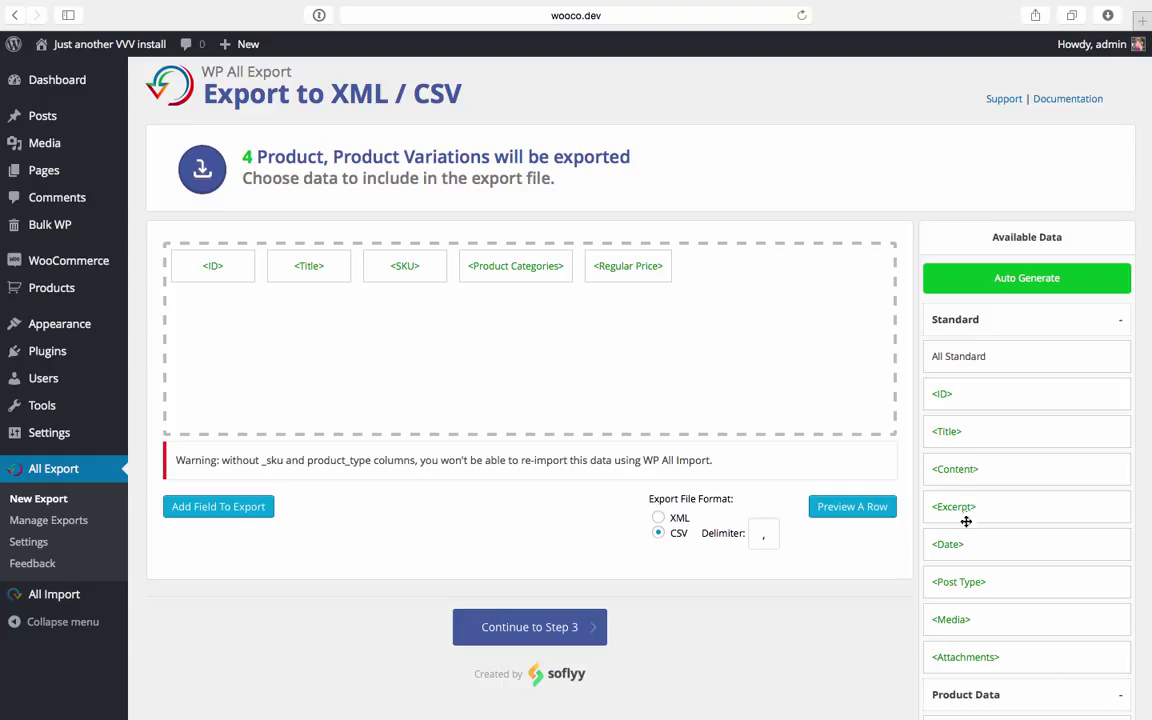
drag(885, 544, 774, 343)
Continue to Step 3 and confirm and run the export of 4 products.
scroll(774, 343, down, 3)
click(487, 543)
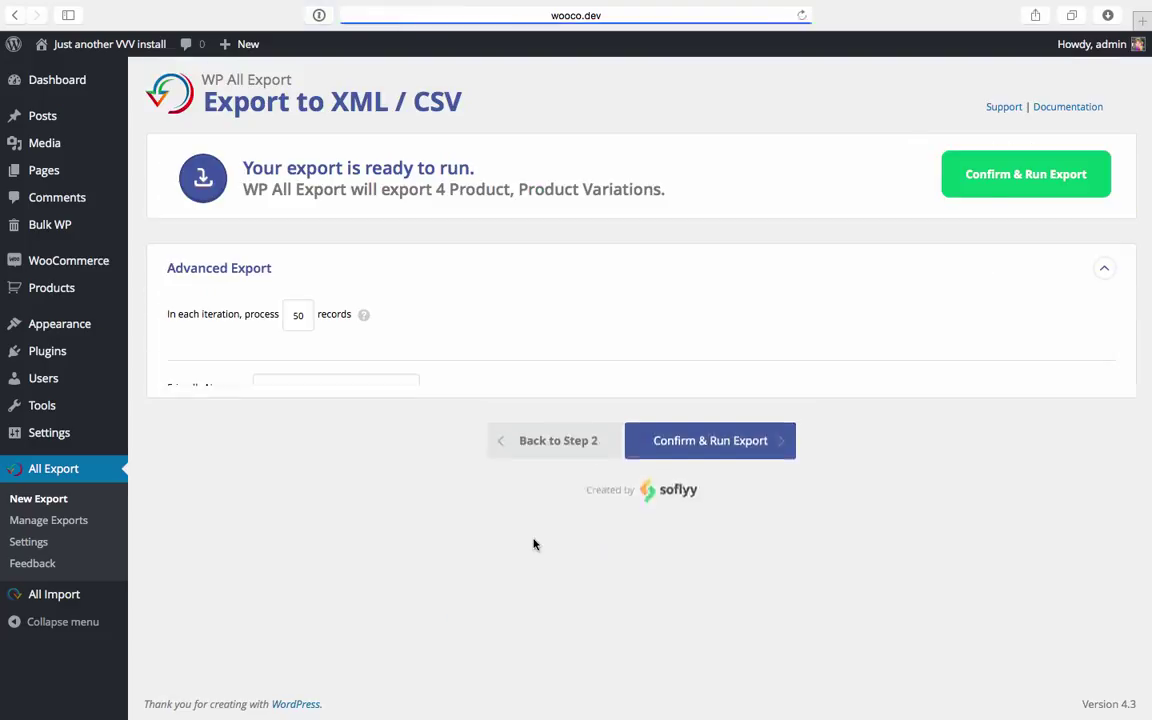
click(995, 188)
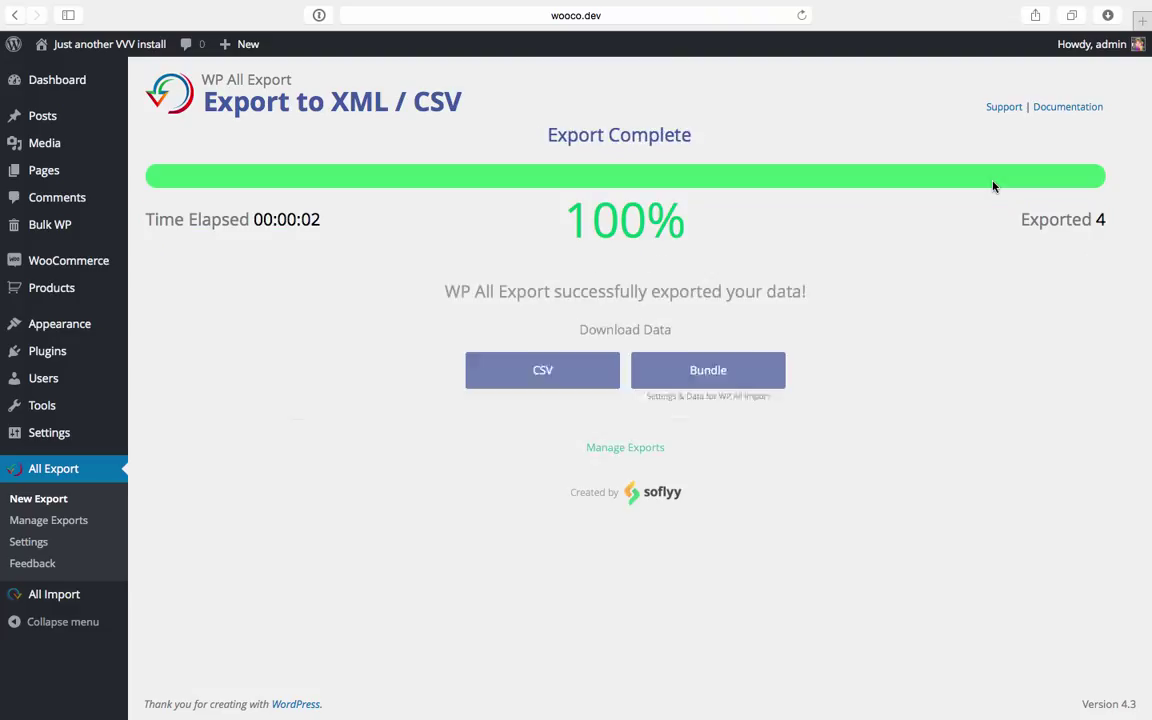
Download the exported data as a CSV file.
click(562, 384)
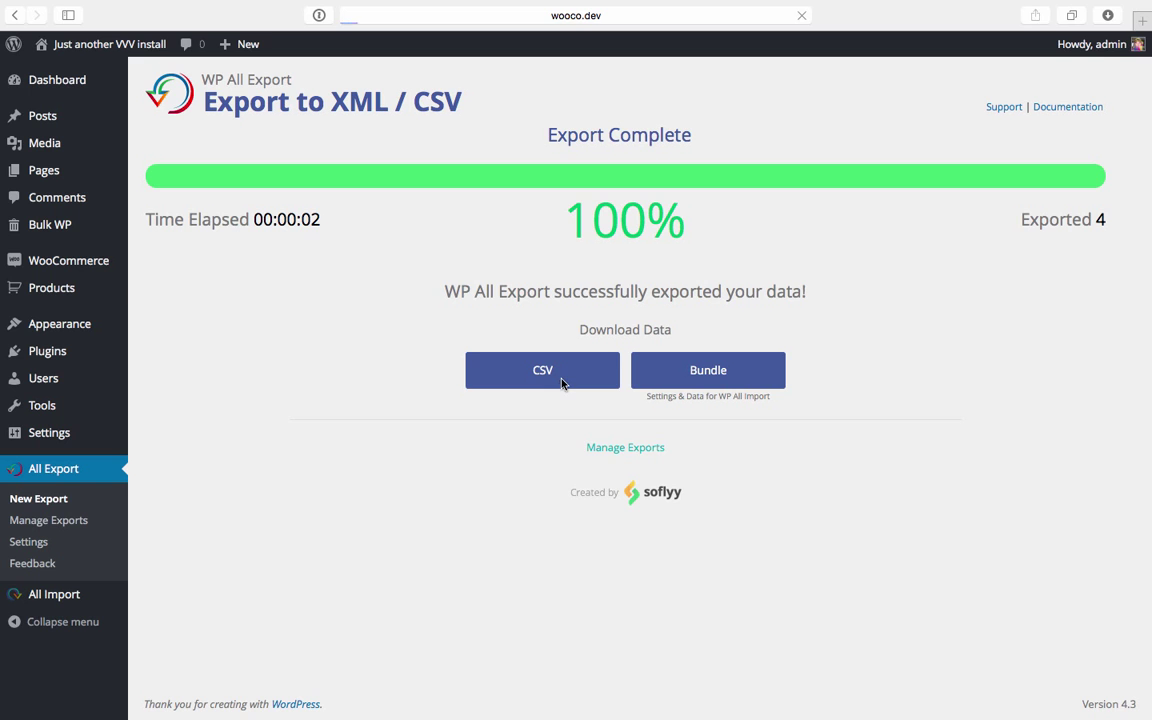